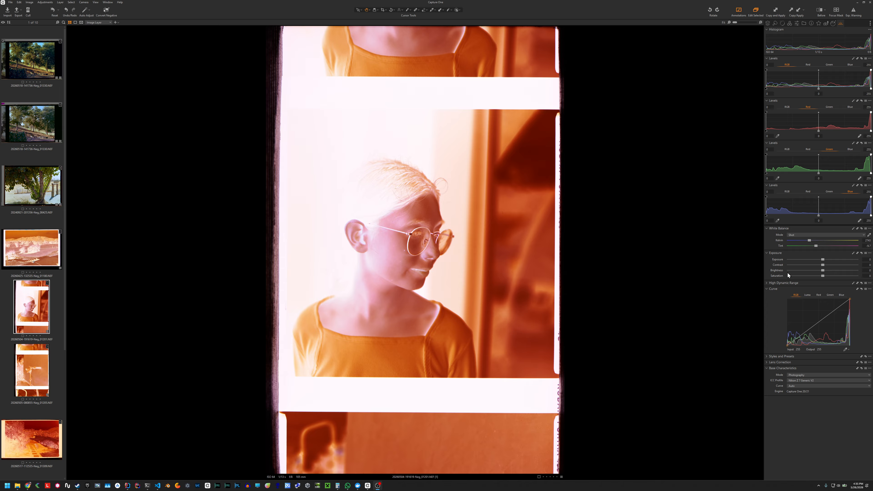
- Set a custom white balance for the film negative by sampling a point in the scan
{"action": "left_click", "coordinate": [869, 235]}
{"action": "left_click", "coordinate": [523, 166]}
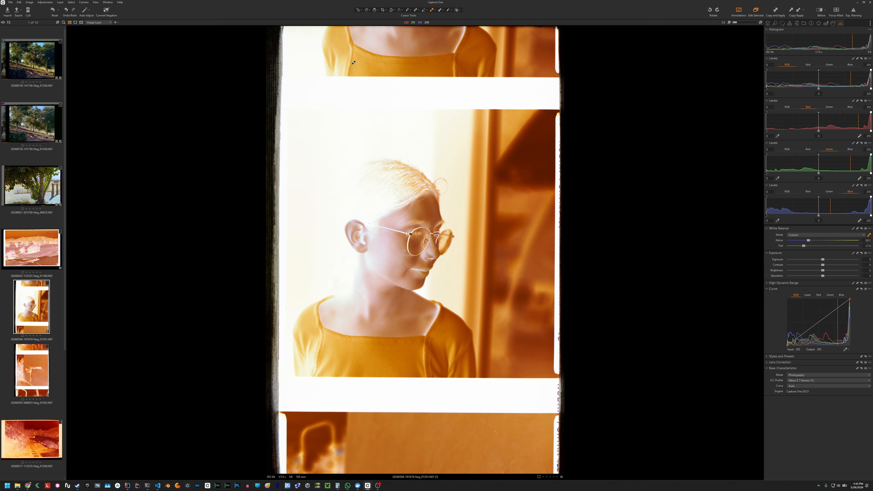
- Crop the scan with an unconstrained ratio to the central portrait frame, excluding the neighbouring frames and film borders
{"action": "left_click", "coordinate": [386, 10]}
{"action": "left_click", "coordinate": [396, 31]}
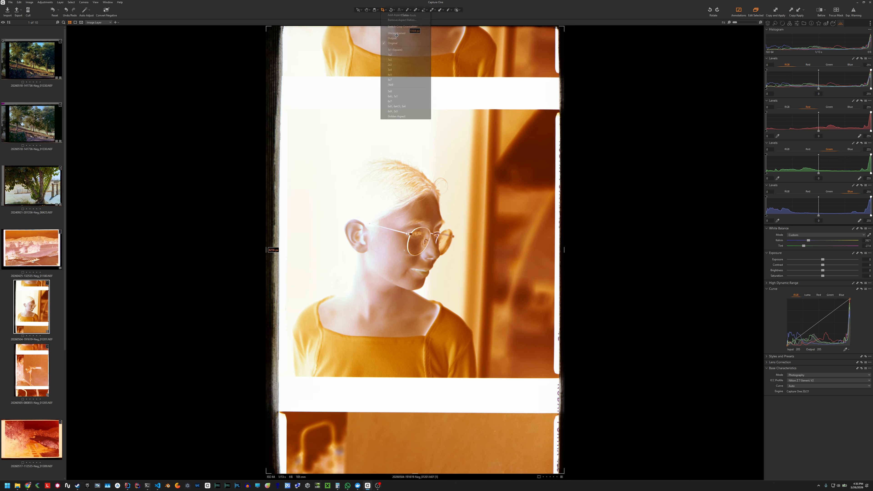
{"action": "left_click_drag", "start_coordinate": [267, 28], "coordinate": [289, 107]}
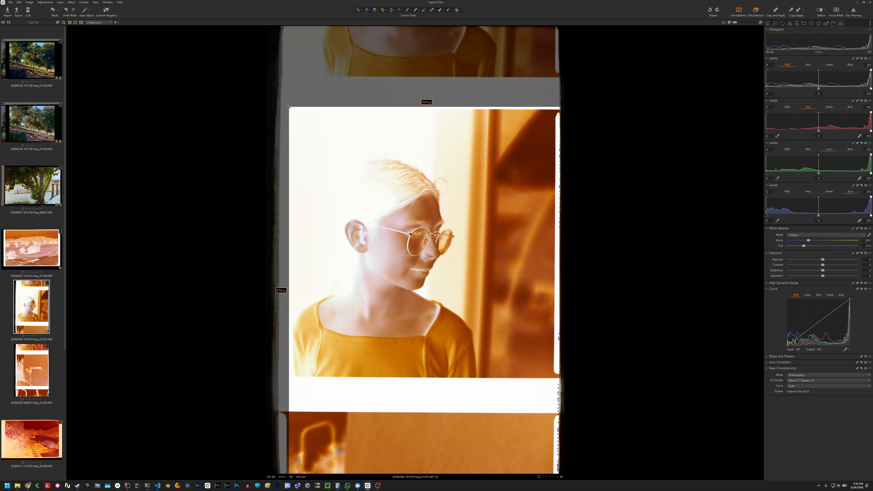
{"action": "left_click_drag", "start_coordinate": [463, 108], "coordinate": [463, 113]}
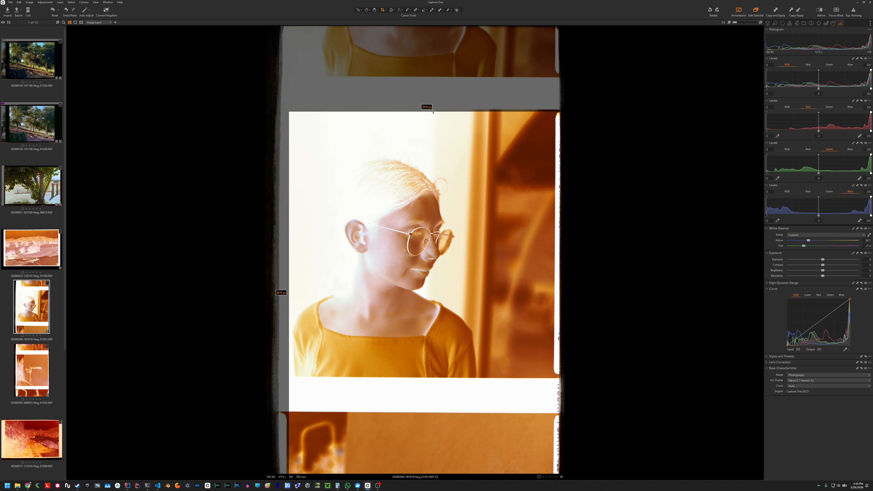
{"action": "left_click_drag", "start_coordinate": [437, 475], "coordinate": [443, 376]}
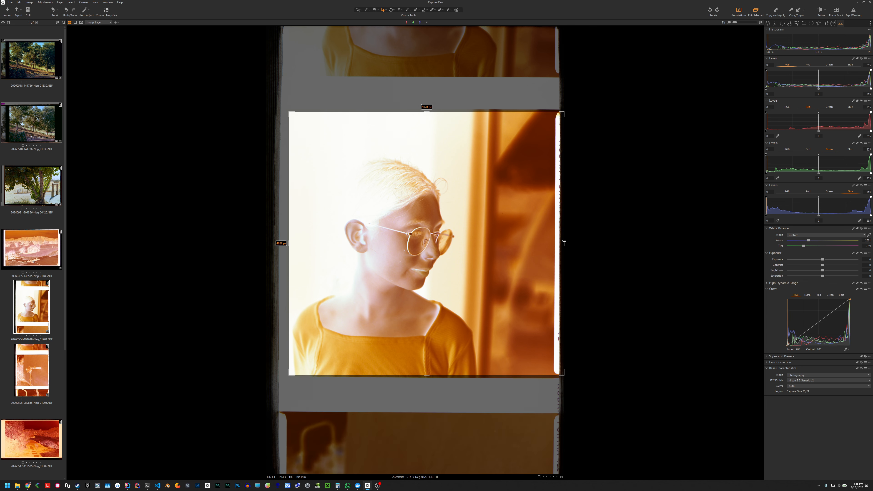
{"action": "left_click_drag", "start_coordinate": [560, 241], "coordinate": [554, 241]}
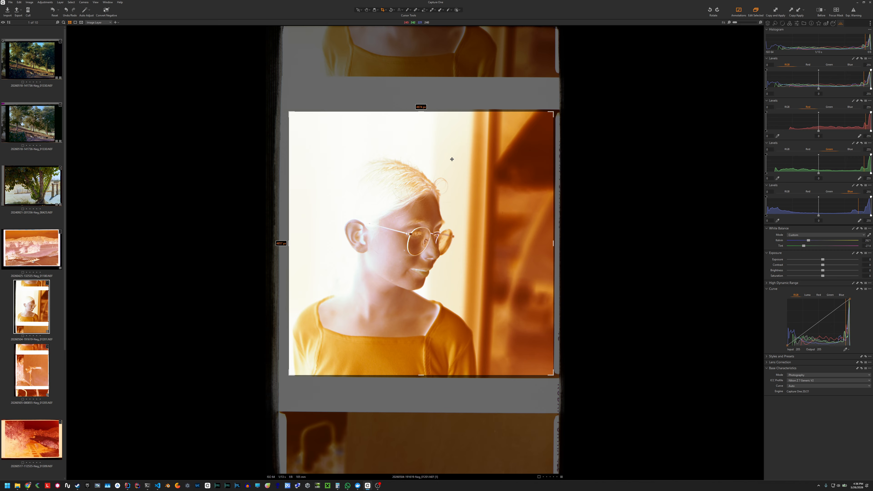
{"action": "left_click", "coordinate": [367, 11]}
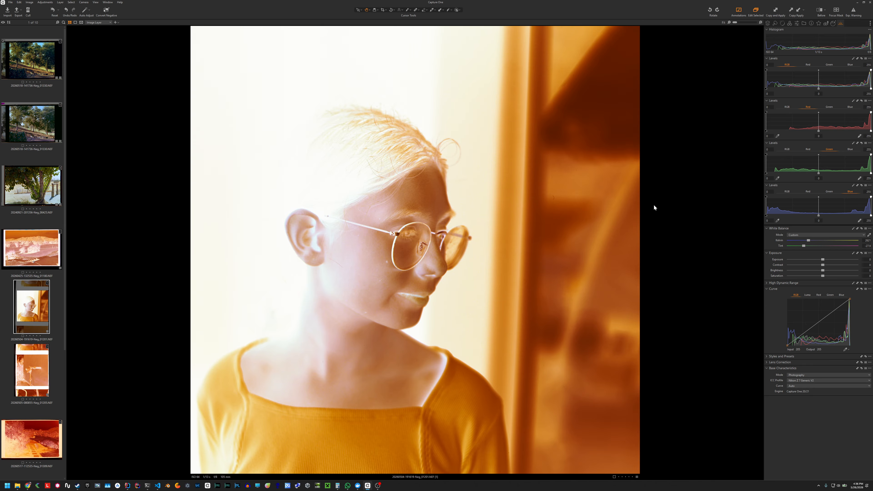
- Clone the cropped portrait variant and apply Convert Negative to the original variant
{"action": "right_click", "coordinate": [37, 307]}
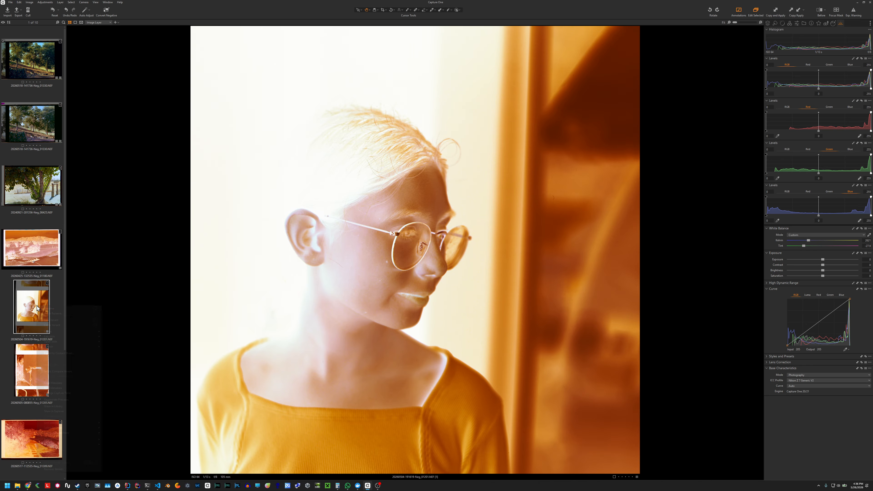
{"action": "left_click", "coordinate": [53, 326]}
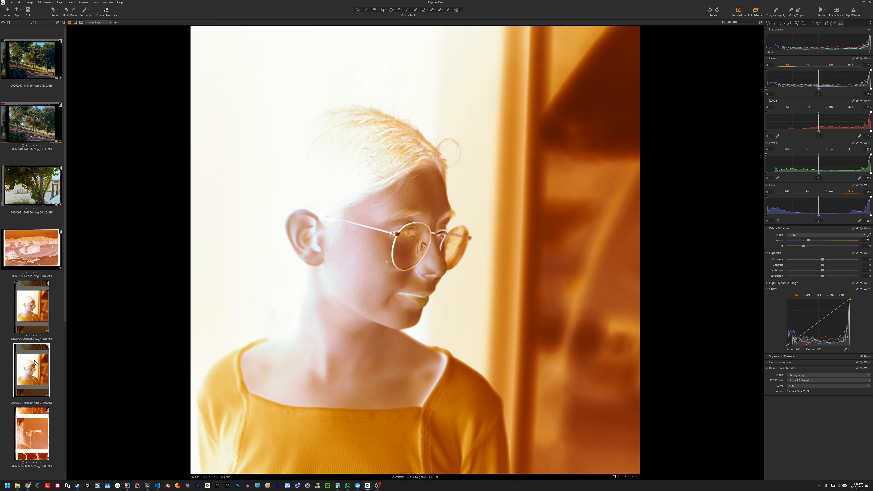
{"action": "left_click", "coordinate": [30, 314]}
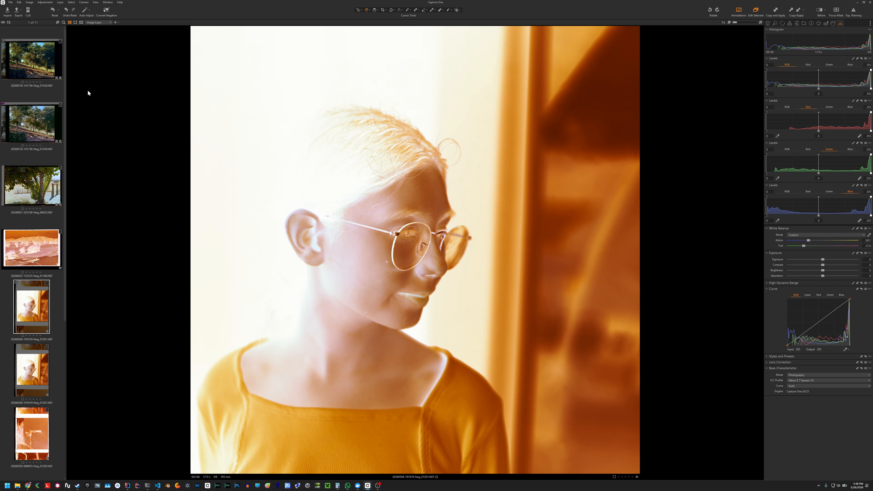
{"action": "left_click", "coordinate": [106, 11]}
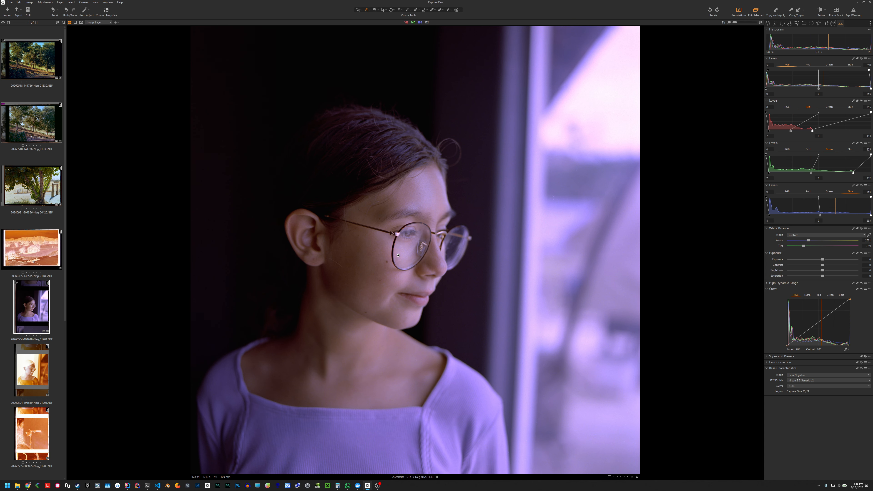
- Inspect the face in the converted portrait and raise its white balance tint to about -19 to reduce the magenta cast
{"action": "left_click", "coordinate": [414, 239]}
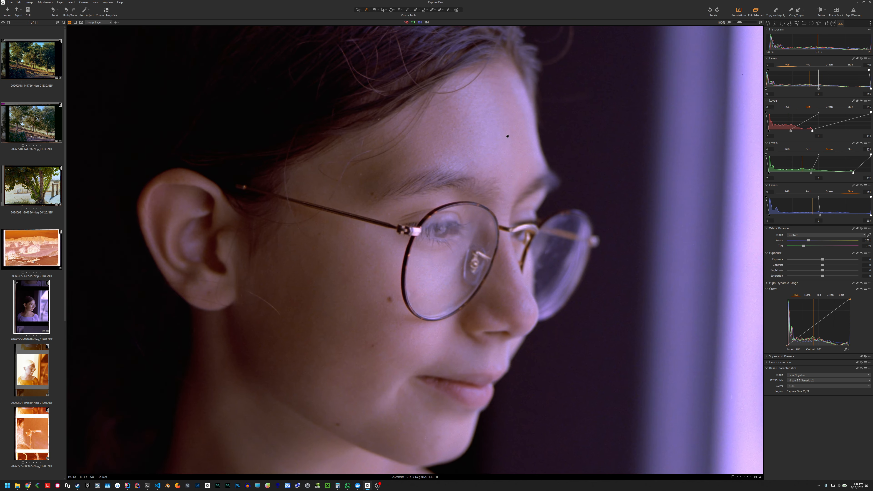
{"action": "left_click_drag", "start_coordinate": [507, 137], "coordinate": [498, 169]}
{"action": "left_click", "coordinate": [475, 205]}
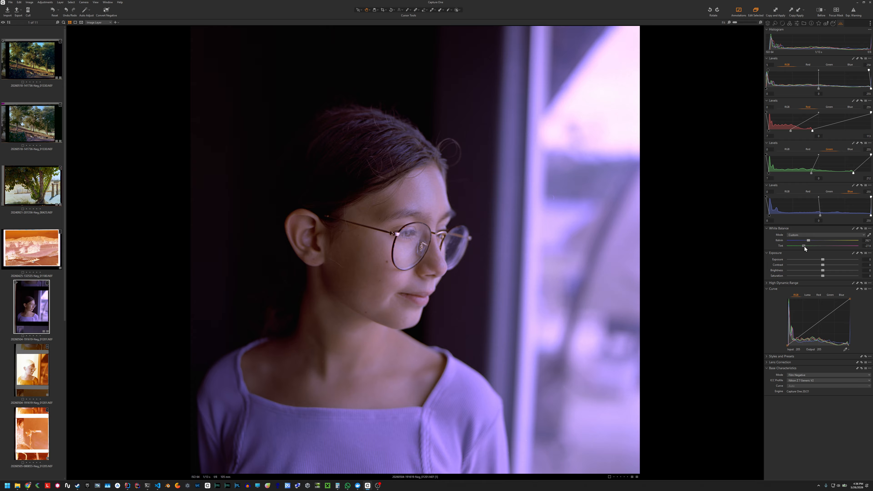
{"action": "left_click_drag", "start_coordinate": [803, 247], "coordinate": [809, 245]}
{"action": "left_click_drag", "start_coordinate": [807, 244], "coordinate": [811, 245]}
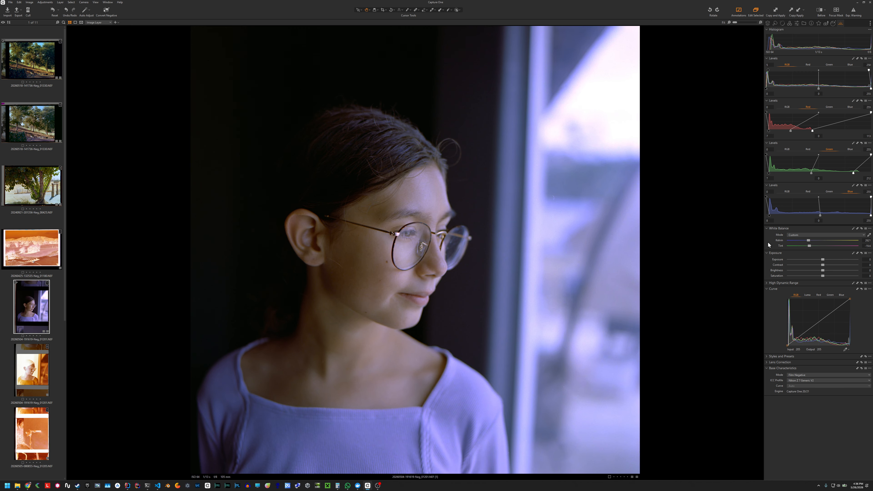
- Check the skin tone with a temporary color readout on the forehead and delete the readout
{"action": "left_click", "coordinate": [435, 9]}
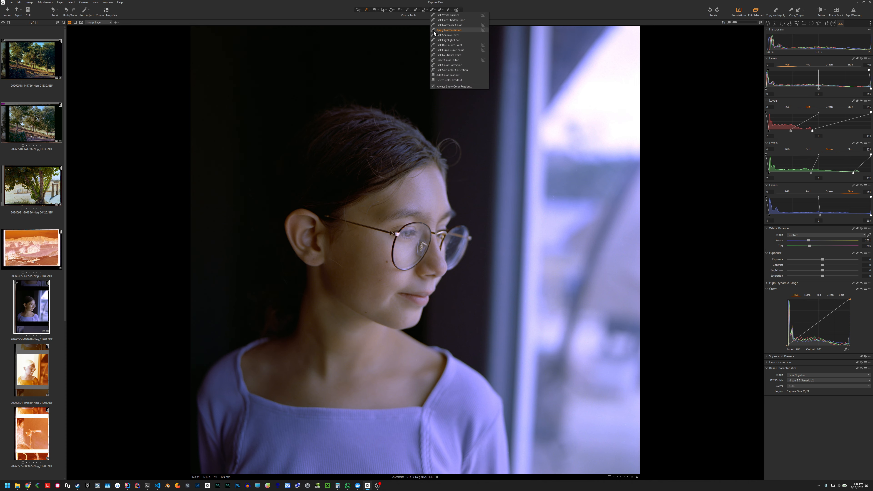
{"action": "left_click", "coordinate": [449, 75]}
{"action": "left_click", "coordinate": [426, 196]}
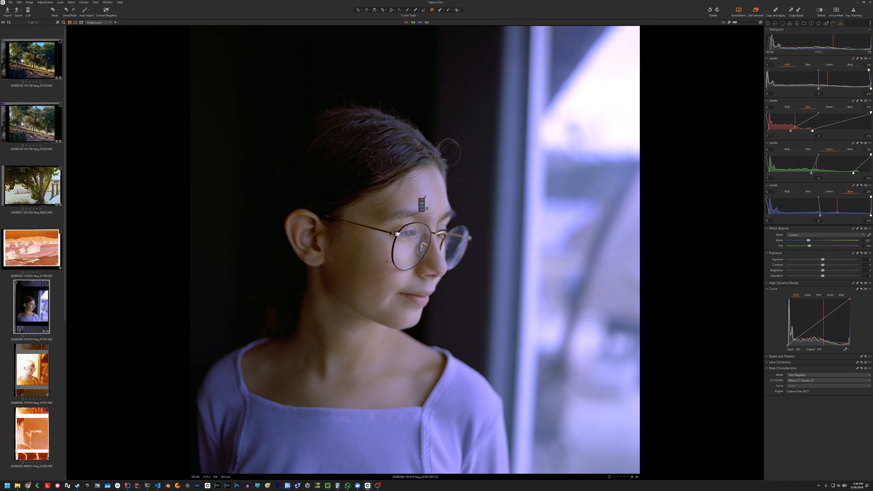
{"action": "mouse_move", "coordinate": [424, 200]}
{"action": "left_mouse_down"}
{"action": "mouse_move", "coordinate": [422, 185]}
{"action": "mouse_move", "coordinate": [423, 193]}
{"action": "left_mouse_up"}
{"action": "left_click", "coordinate": [435, 9]}
{"action": "left_click", "coordinate": [444, 80]}
{"action": "left_click", "coordinate": [418, 203]}
- Set the cloned portrait variant's base characteristics mode to Film Negative, after comparing it with the converted variant
{"action": "left_click", "coordinate": [34, 371]}
{"action": "left_click", "coordinate": [36, 303]}
{"action": "left_click", "coordinate": [35, 364]}
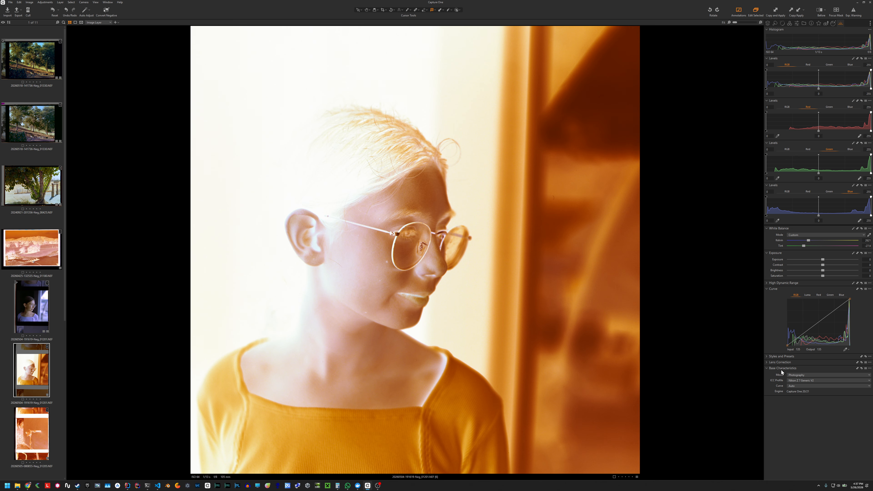
{"action": "left_click", "coordinate": [789, 375]}
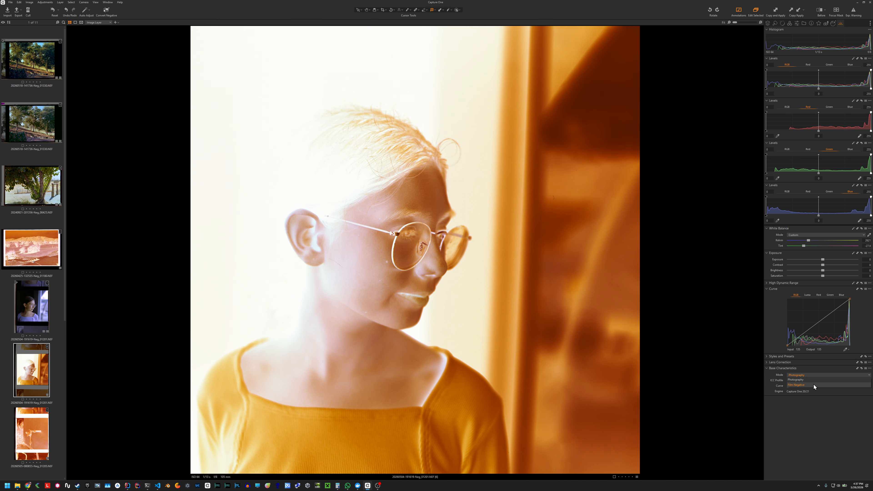
{"action": "left_click", "coordinate": [805, 385]}
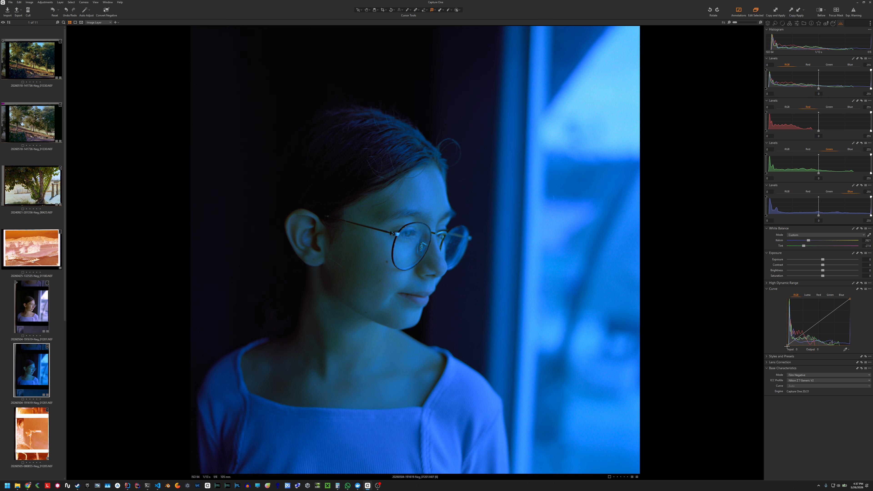
{"action": "left_click", "coordinate": [770, 364]}
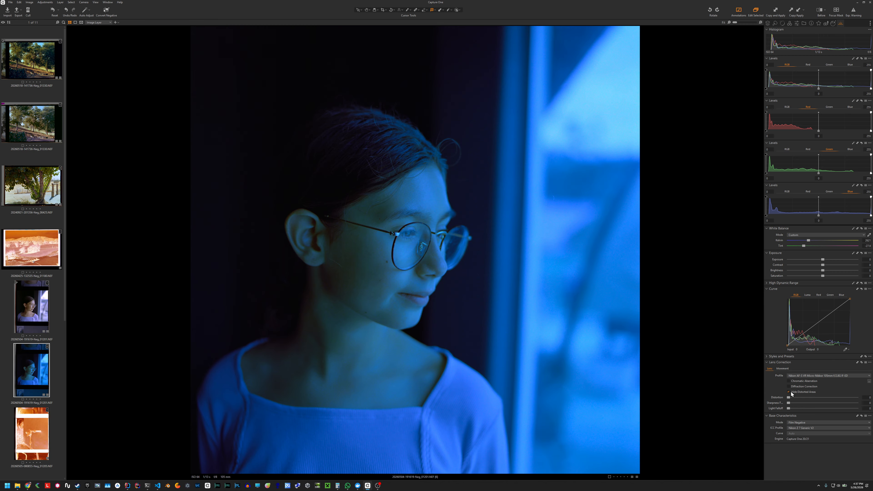
{"action": "left_click", "coordinate": [768, 364]}
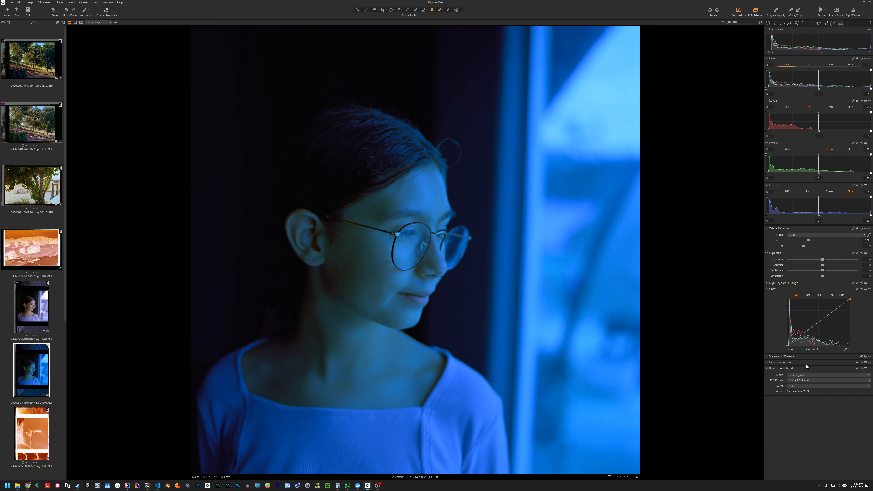
- Crop the cloned variant tightly around the face and neck with an unconstrained ratio, leaving out the bright window
{"action": "left_click", "coordinate": [386, 10]}
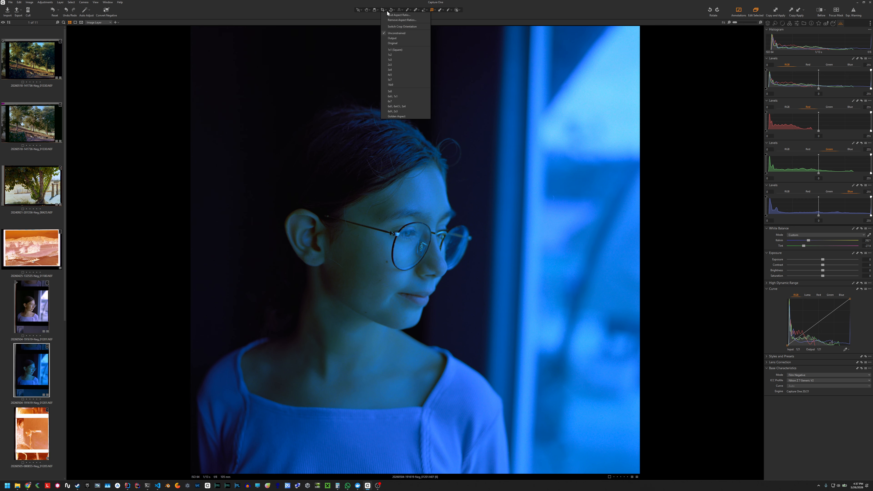
{"action": "left_click", "coordinate": [401, 33]}
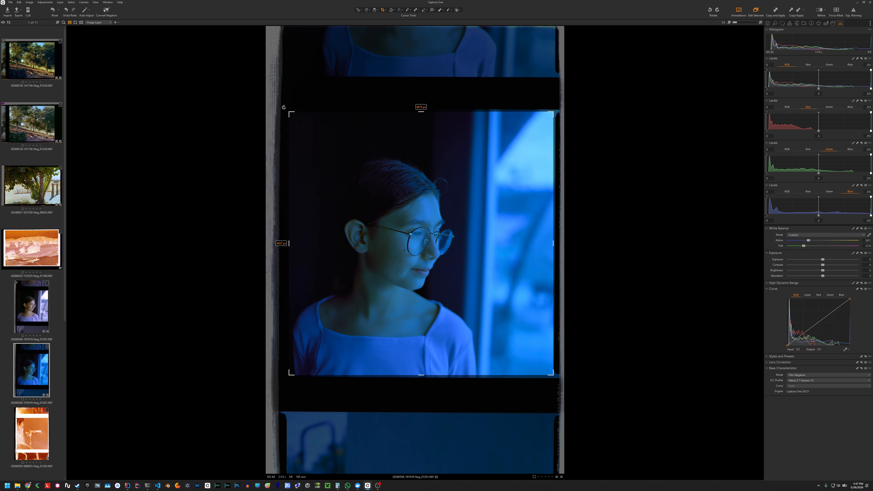
{"action": "left_click_drag", "start_coordinate": [289, 112], "coordinate": [363, 182]}
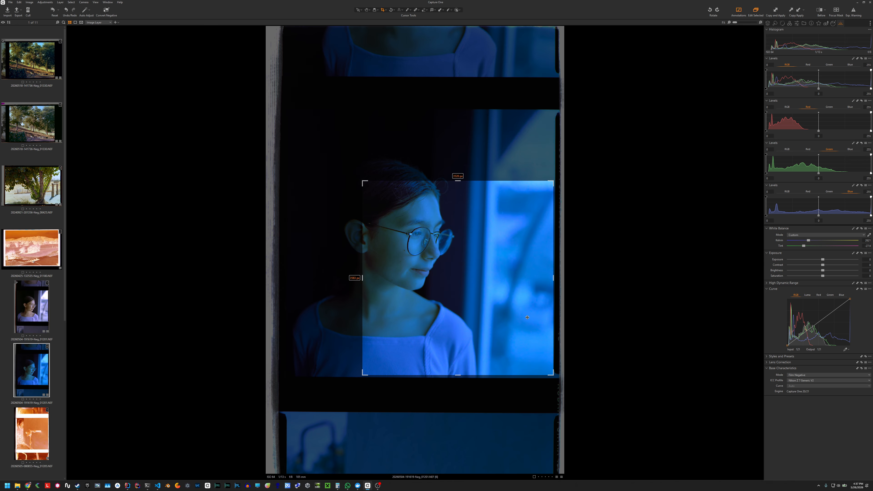
{"action": "left_click_drag", "start_coordinate": [554, 375], "coordinate": [464, 349]}
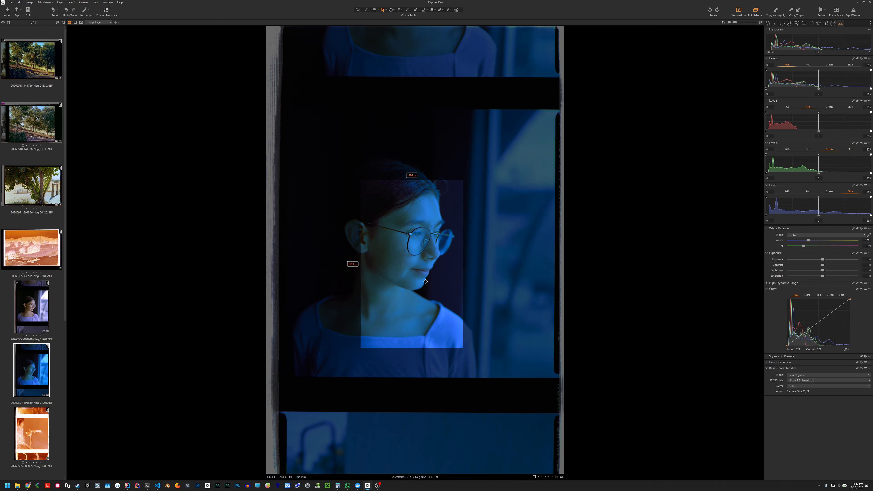
{"action": "left_click_drag", "start_coordinate": [427, 282], "coordinate": [420, 275]}
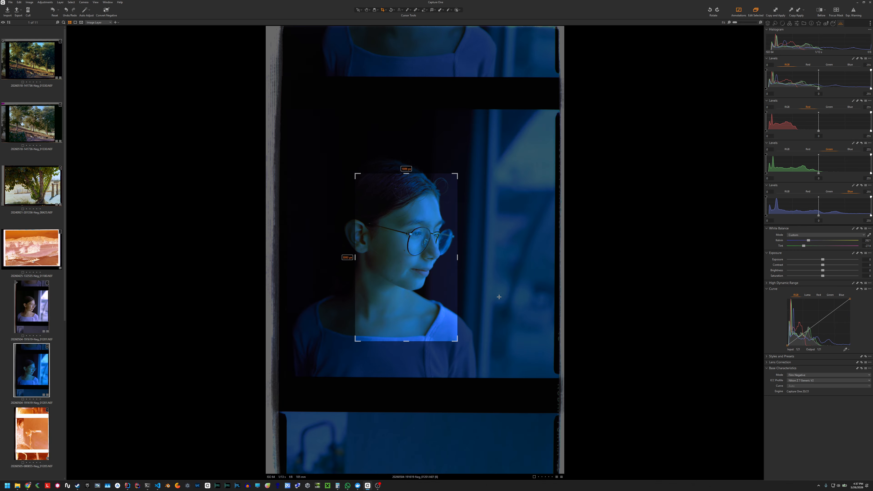
{"action": "left_click", "coordinate": [368, 10]}
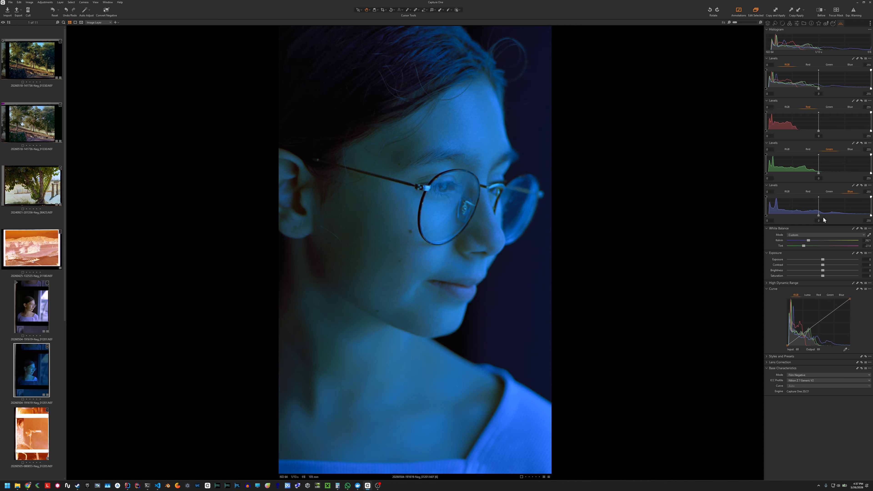
- Lower the cloned variant's exposure slightly, to about -0.3
{"action": "left_click_drag", "start_coordinate": [823, 261], "coordinate": [824, 260]}
{"action": "left_click_drag", "start_coordinate": [823, 261], "coordinate": [819, 258]}
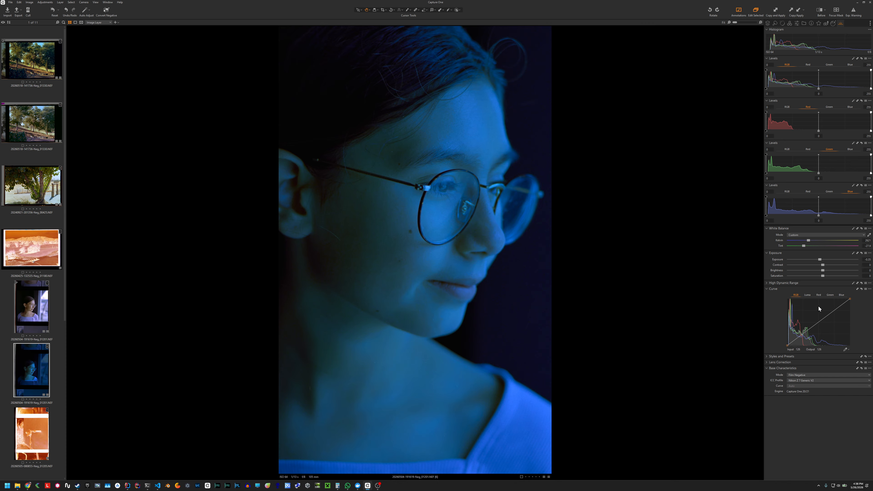
- Set the green channel's Levels to an output shadow of about 58 and an input highlight of about 178
{"action": "left_click", "coordinate": [831, 296]}
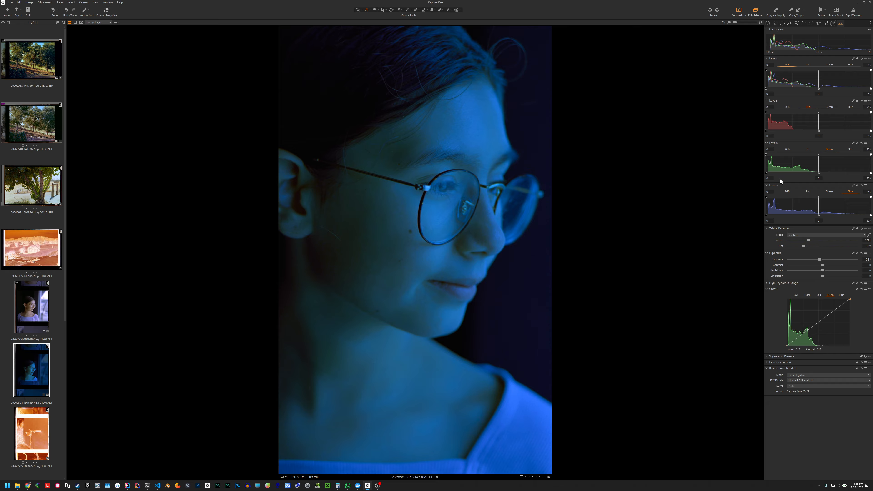
{"action": "left_click_drag", "start_coordinate": [767, 157], "coordinate": [791, 156]}
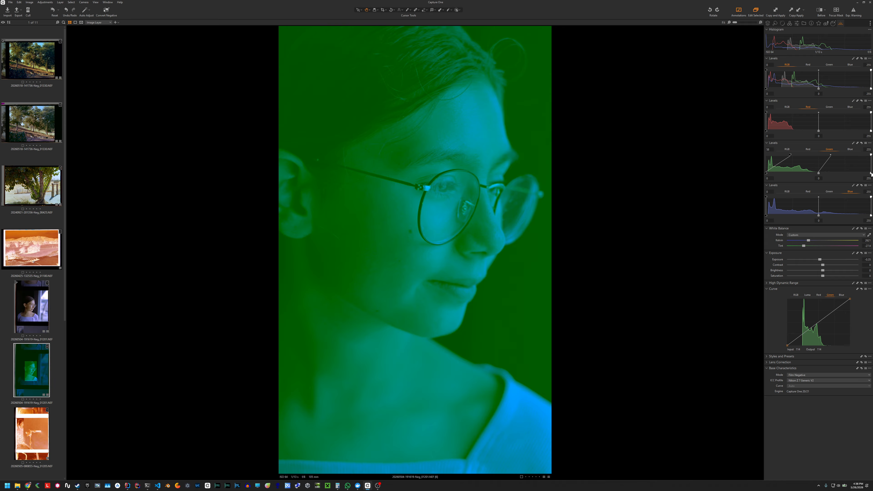
{"action": "left_click_drag", "start_coordinate": [871, 173], "coordinate": [840, 173]}
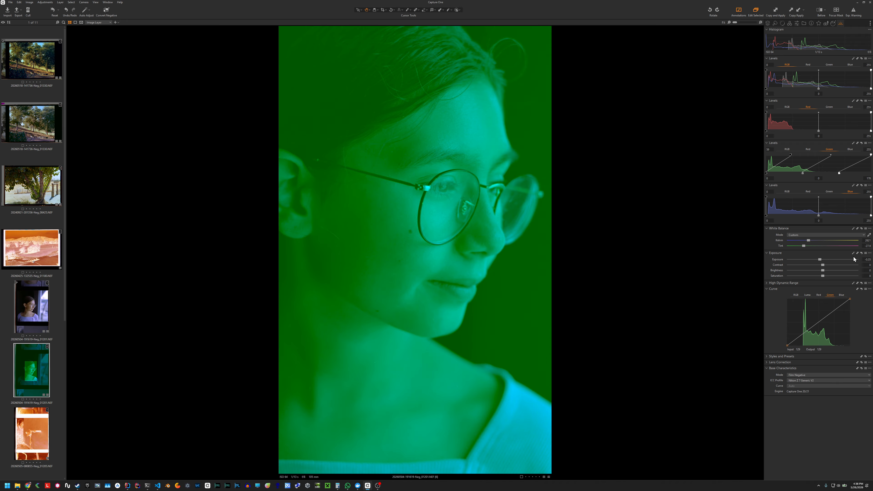
- Set the red channel's Levels to an output shadow of about 54 and an input highlight of about 104
{"action": "left_click", "coordinate": [796, 296]}
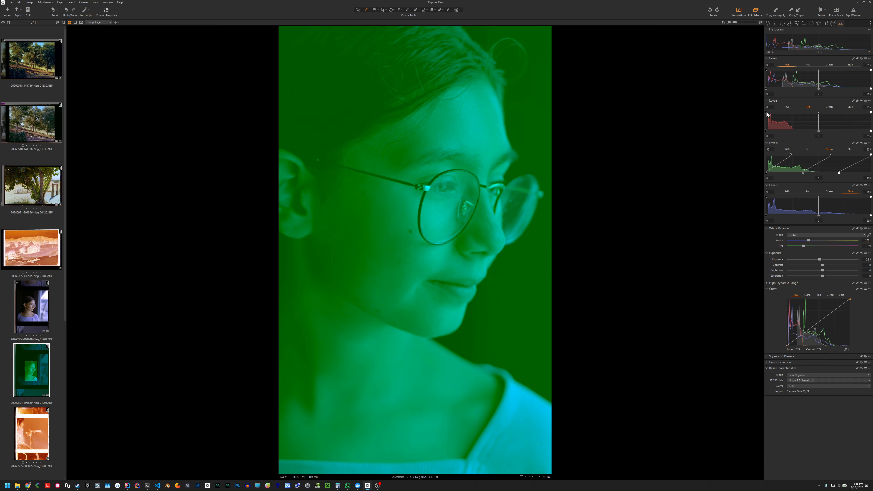
{"action": "left_click_drag", "start_coordinate": [767, 113], "coordinate": [791, 112]}
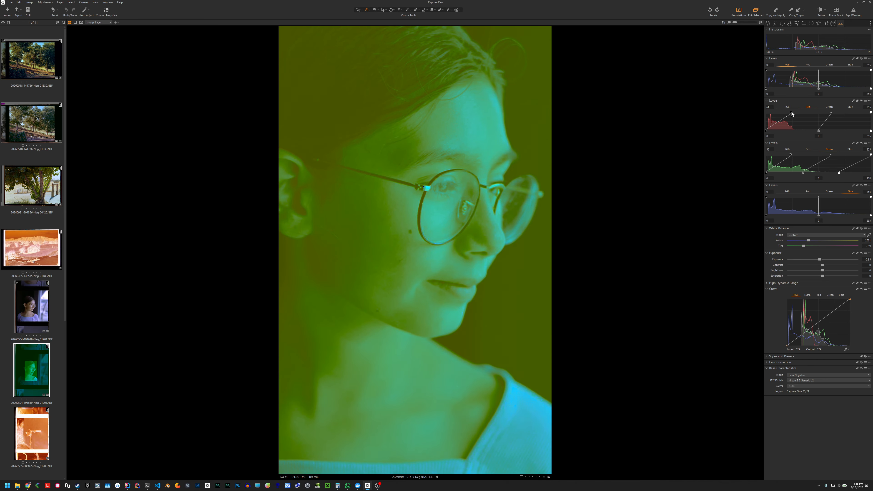
{"action": "left_click_drag", "start_coordinate": [871, 131], "coordinate": [810, 131]}
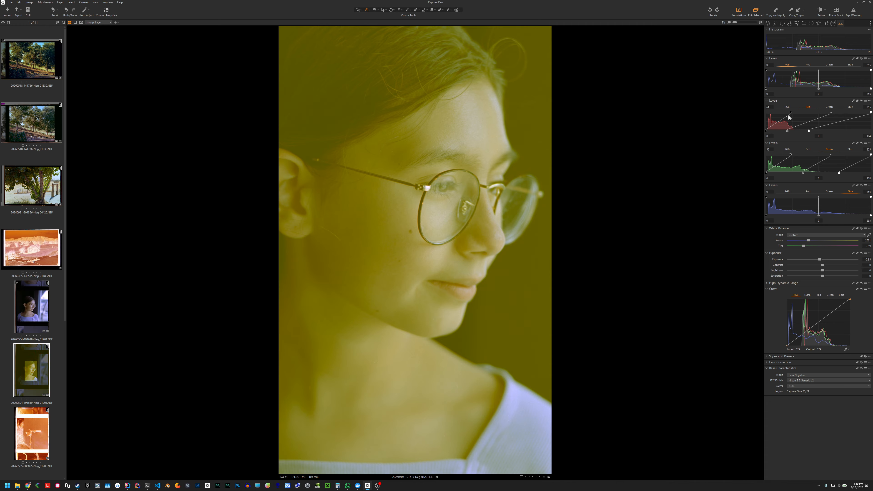
{"action": "left_click_drag", "start_coordinate": [791, 112], "coordinate": [788, 113]}
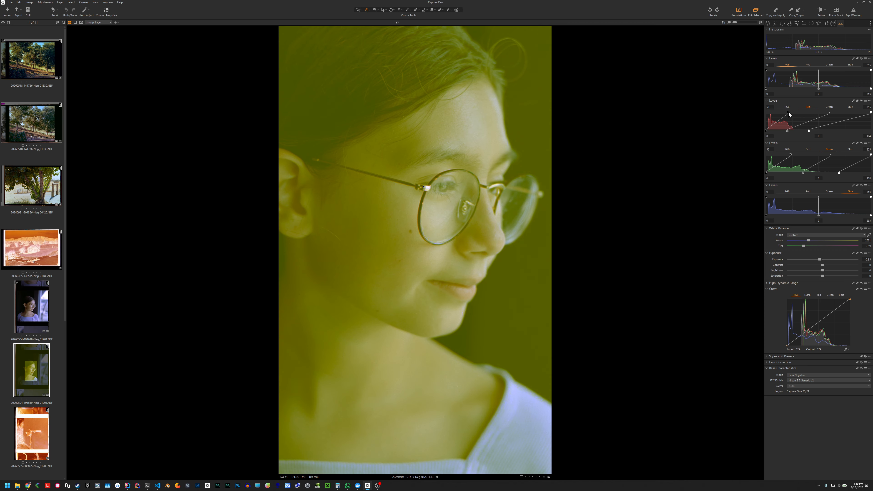
{"action": "left_click_drag", "start_coordinate": [811, 129], "coordinate": [810, 131]}
{"action": "left_click_drag", "start_coordinate": [766, 198], "coordinate": [789, 198]}
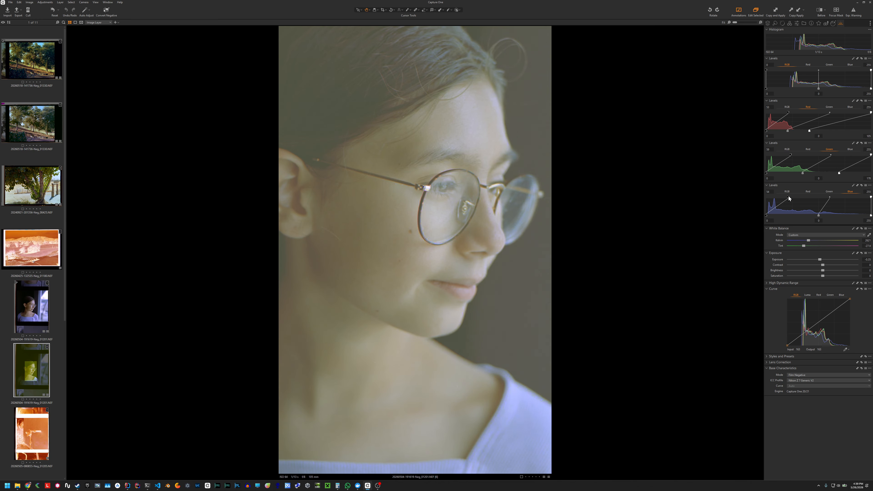
{"action": "left_click_drag", "start_coordinate": [871, 216], "coordinate": [862, 197]}
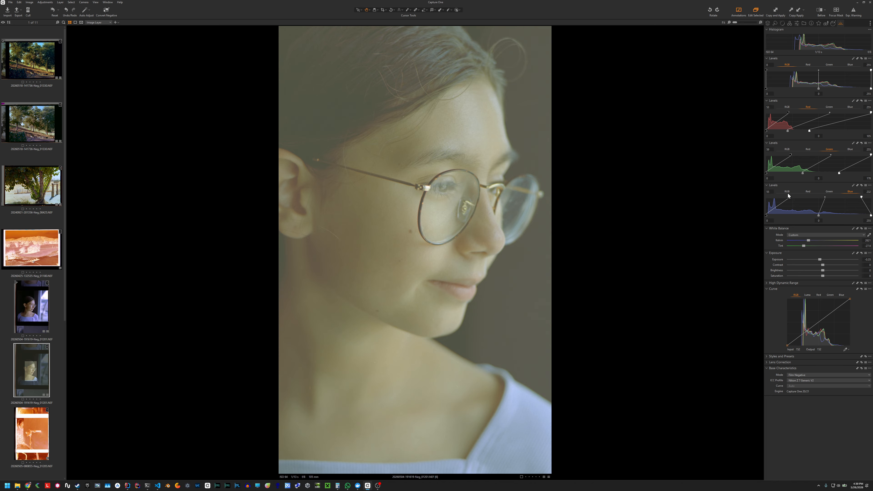
{"action": "left_click_drag", "start_coordinate": [788, 197], "coordinate": [766, 196]}
{"action": "left_click_drag", "start_coordinate": [861, 198], "coordinate": [872, 197]}
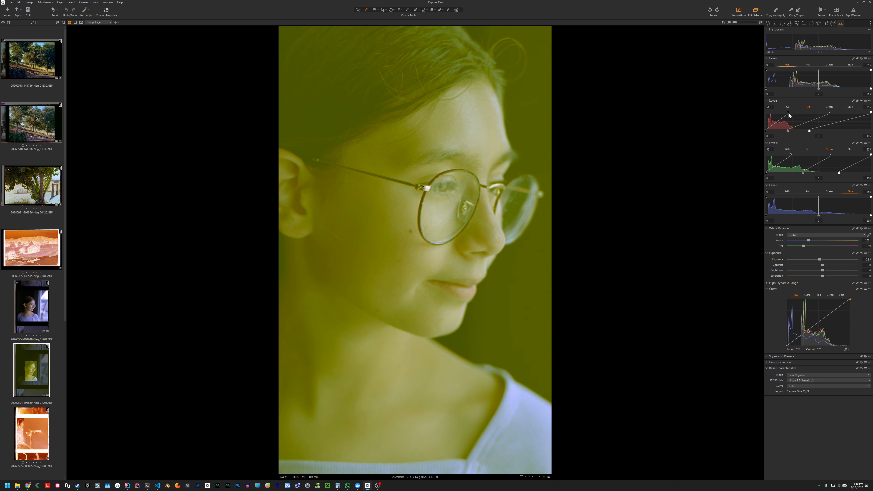
- Fine-tune the red channel's Levels output shadow and input highlight, and inspect the separate red and green curve histograms
{"action": "left_click_drag", "start_coordinate": [789, 115], "coordinate": [790, 115]}
{"action": "left_click_drag", "start_coordinate": [809, 131], "coordinate": [810, 132]}
{"action": "left_click", "coordinate": [821, 295]}
{"action": "left_click", "coordinate": [830, 296]}
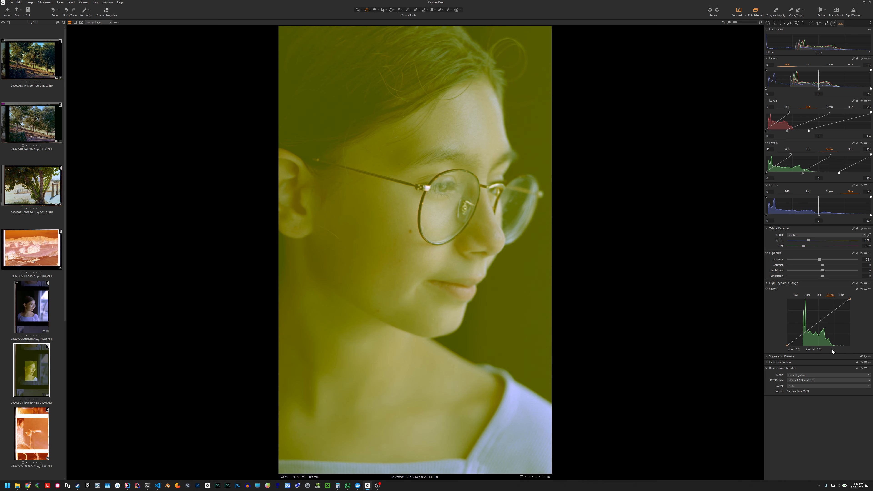
{"action": "left_click", "coordinate": [797, 296]}
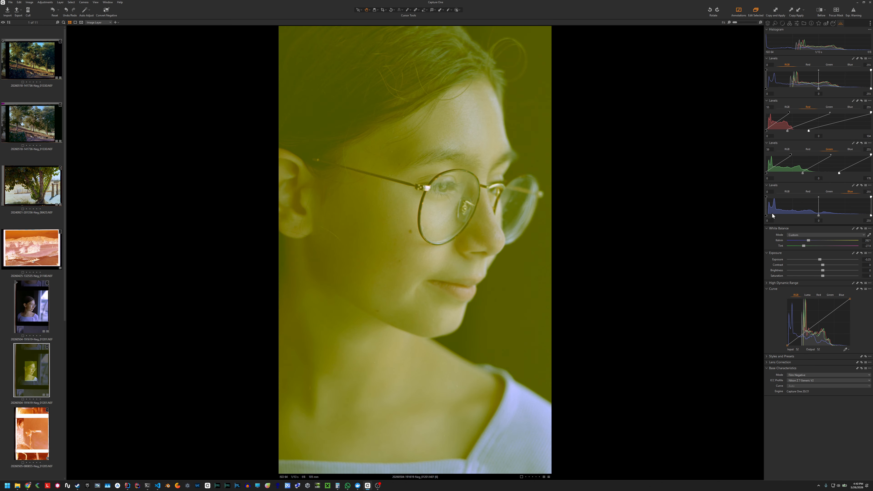
- Set the blue channel's Levels to an output shadow of about 60 and an output highlight of about 236
{"action": "left_click_drag", "start_coordinate": [765, 198], "coordinate": [795, 201]}
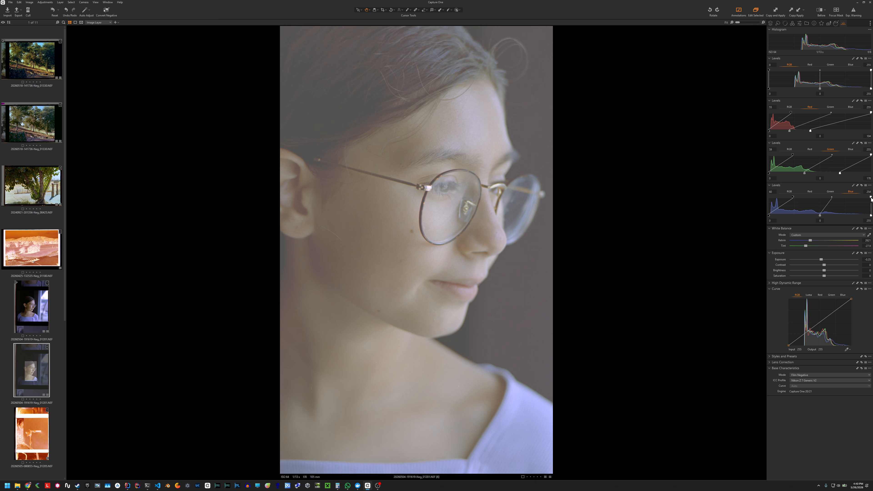
{"action": "left_click_drag", "start_coordinate": [871, 197], "coordinate": [849, 202]}
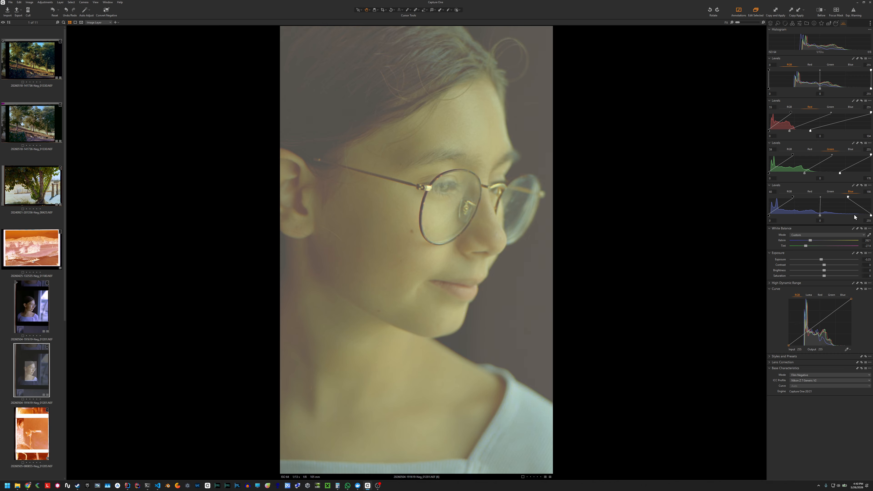
{"action": "left_click_drag", "start_coordinate": [849, 198], "coordinate": [857, 199]}
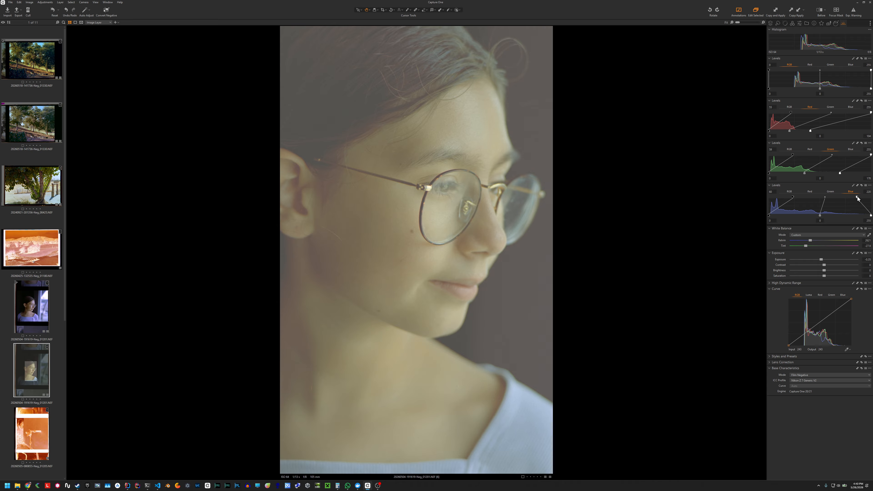
{"action": "left_click_drag", "start_coordinate": [857, 197], "coordinate": [865, 199]}
- Expand the crop from the face to the whole portrait frame, including the window but leaving out the black film borders
{"action": "left_click", "coordinate": [383, 10]}
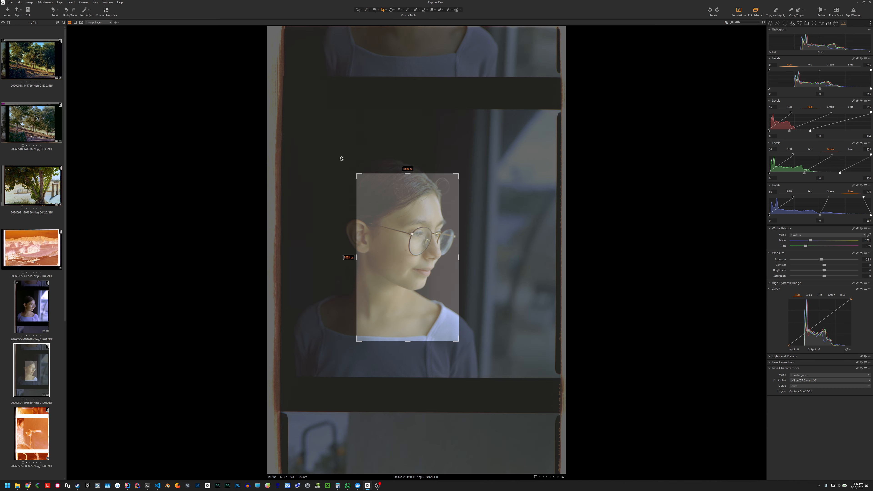
{"action": "left_click_drag", "start_coordinate": [355, 174], "coordinate": [288, 110]}
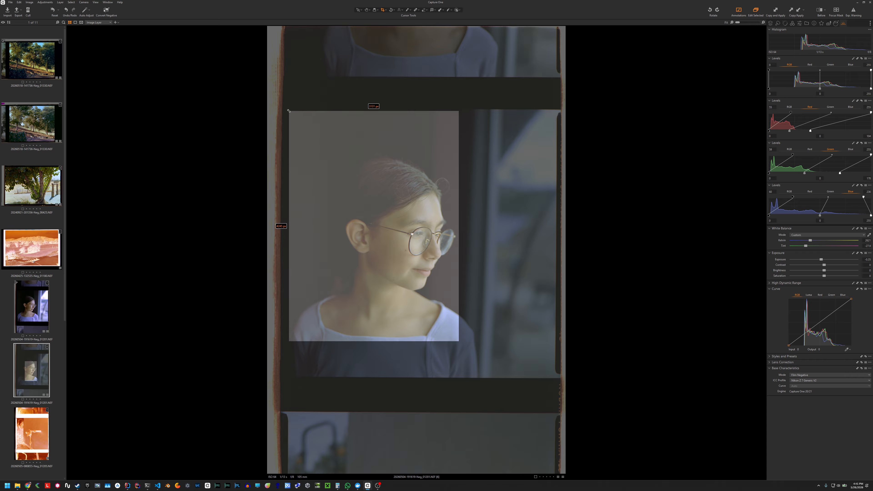
{"action": "left_click_drag", "start_coordinate": [459, 341], "coordinate": [554, 377]}
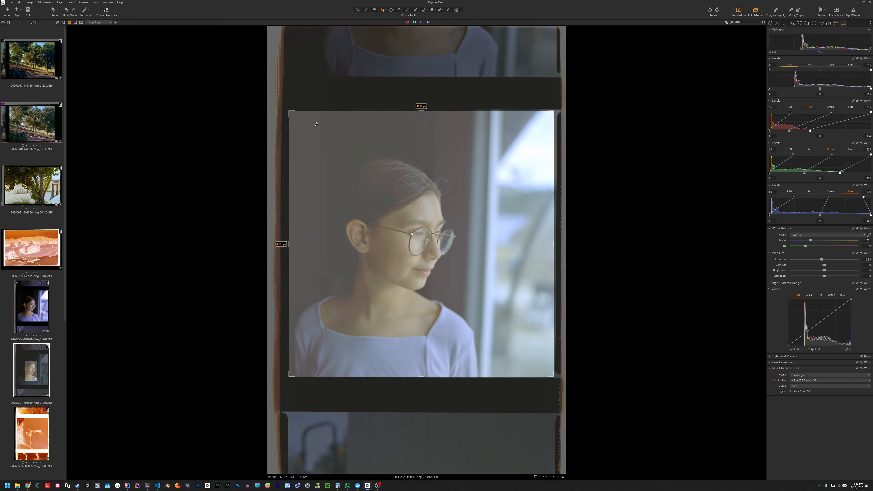
{"action": "left_click_drag", "start_coordinate": [288, 111], "coordinate": [287, 111]}
{"action": "left_click", "coordinate": [367, 10]}
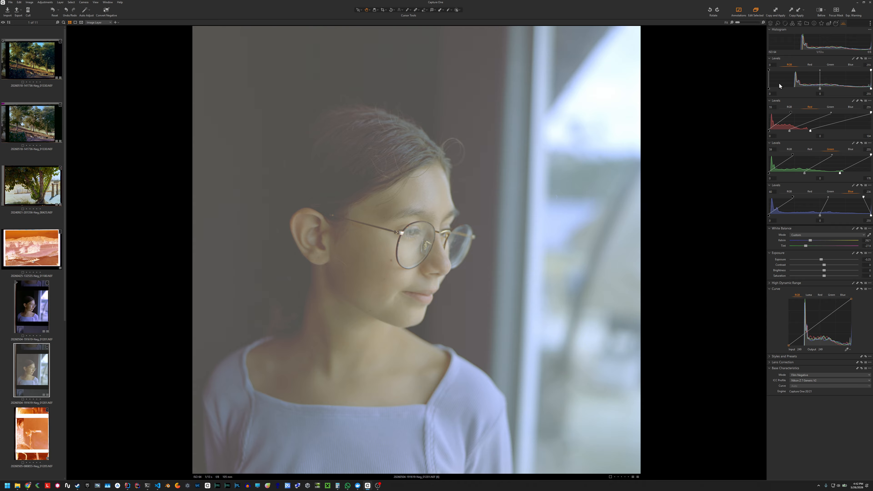
- Set the combined RGB Levels to an input shadow of about 65 and an input highlight of about 205
{"action": "left_click_drag", "start_coordinate": [769, 88], "coordinate": [793, 89]}
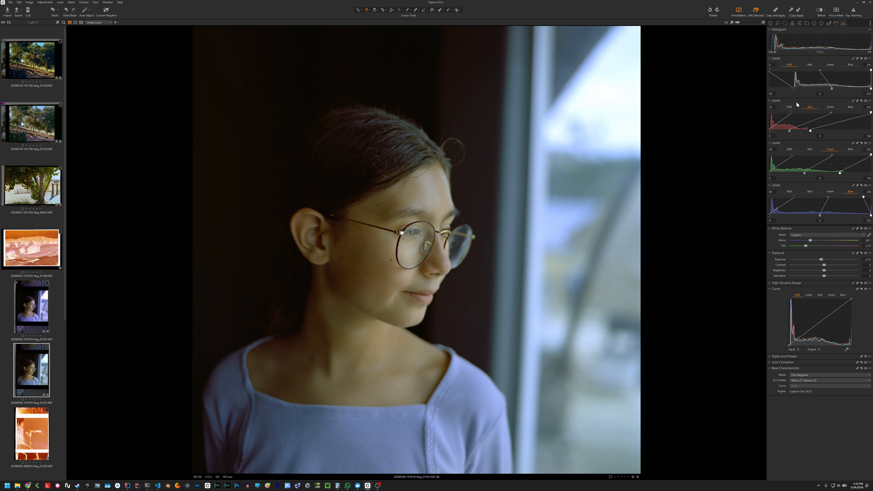
{"action": "left_click_drag", "start_coordinate": [793, 89], "coordinate": [793, 89]}
{"action": "left_click_drag", "start_coordinate": [794, 88], "coordinate": [795, 88]}
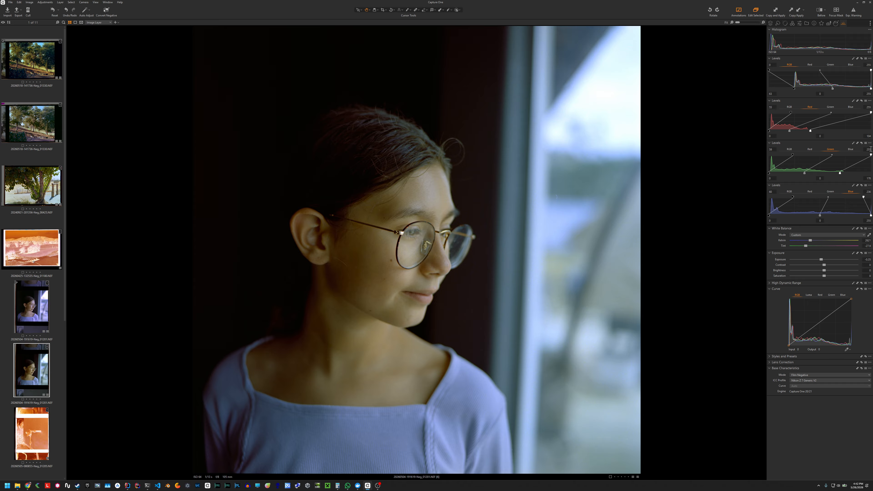
{"action": "left_click_drag", "start_coordinate": [869, 86], "coordinate": [860, 88]}
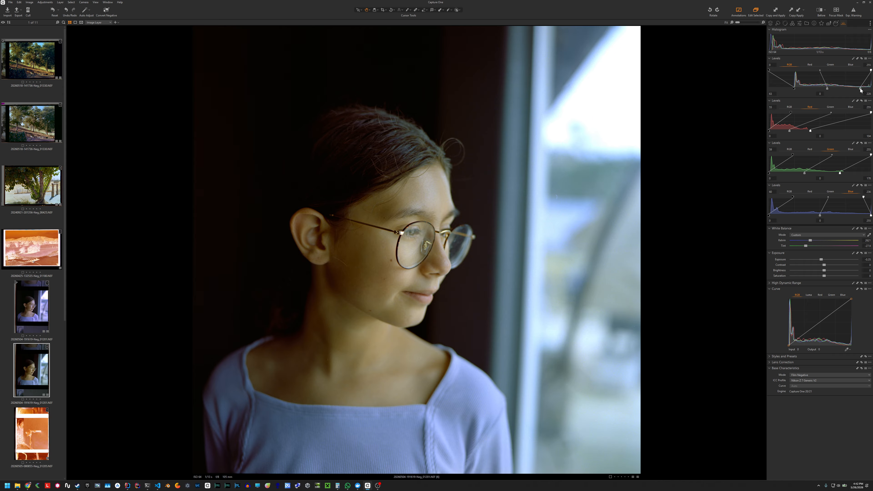
{"action": "left_click_drag", "start_coordinate": [860, 88], "coordinate": [859, 89]}
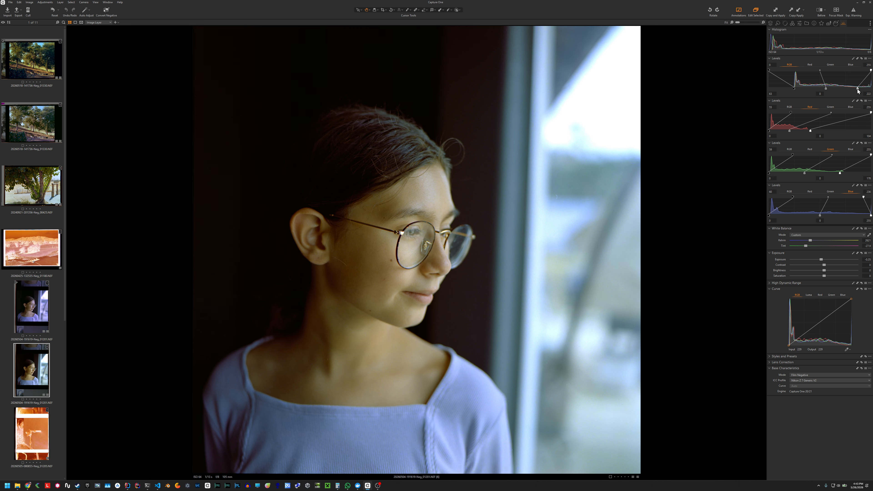
{"action": "left_click_drag", "start_coordinate": [858, 90], "coordinate": [851, 90]}
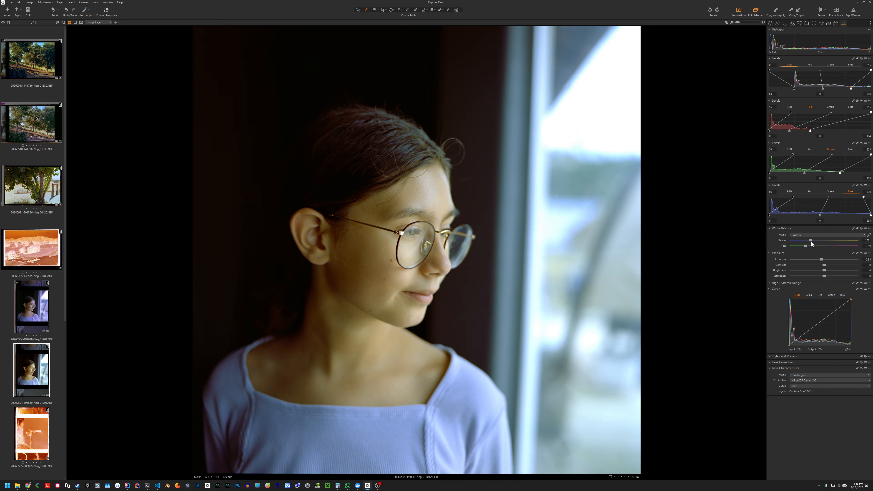
- Fine-tune the white balance Kelvin slightly and set the red channel's Levels input shadow to 1
{"action": "left_click_drag", "start_coordinate": [811, 241], "coordinate": [810, 240]}
{"action": "left_click_drag", "start_coordinate": [769, 131], "coordinate": [769, 132]}
{"action": "left_click", "coordinate": [820, 295]}
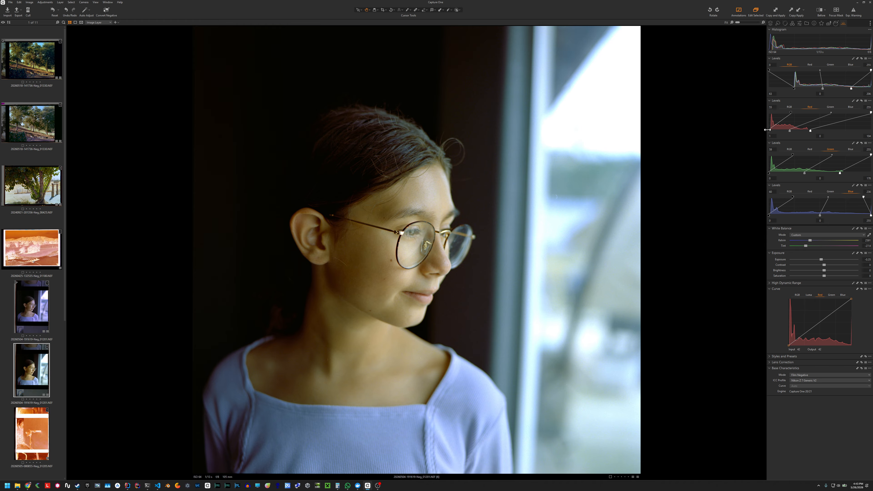
{"action": "left_click_drag", "start_coordinate": [770, 132], "coordinate": [769, 131]}
{"action": "left_click_drag", "start_coordinate": [769, 131], "coordinate": [770, 132]}
{"action": "left_click_drag", "start_coordinate": [791, 113], "coordinate": [788, 112]}
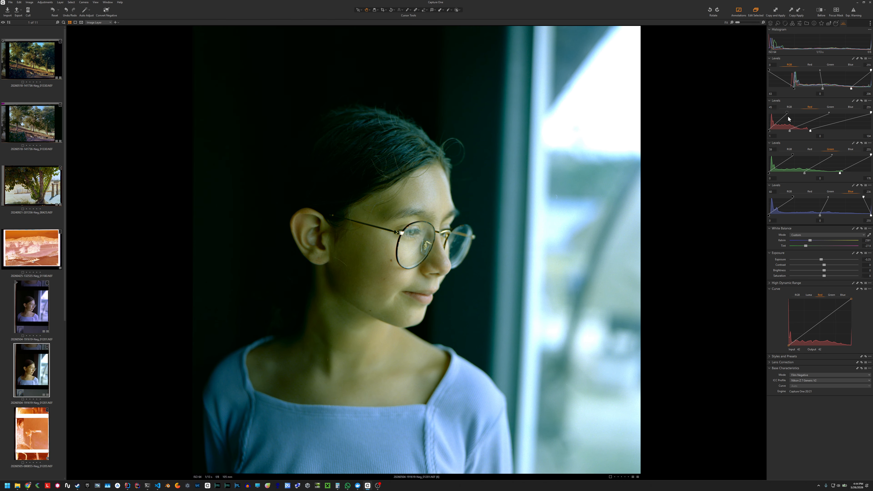
{"action": "key", "text": "ctrl+z"}
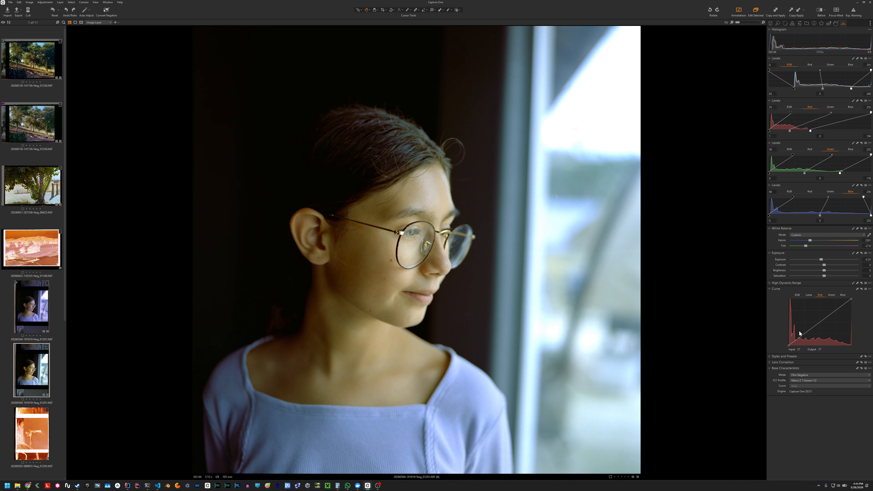
- Add an upper-midtone point to the RGB curve and lower its white end to soften the window highlights
{"action": "left_click", "coordinate": [798, 295]}
{"action": "left_click", "coordinate": [825, 320]}
{"action": "left_click_drag", "start_coordinate": [853, 300], "coordinate": [856, 306]}
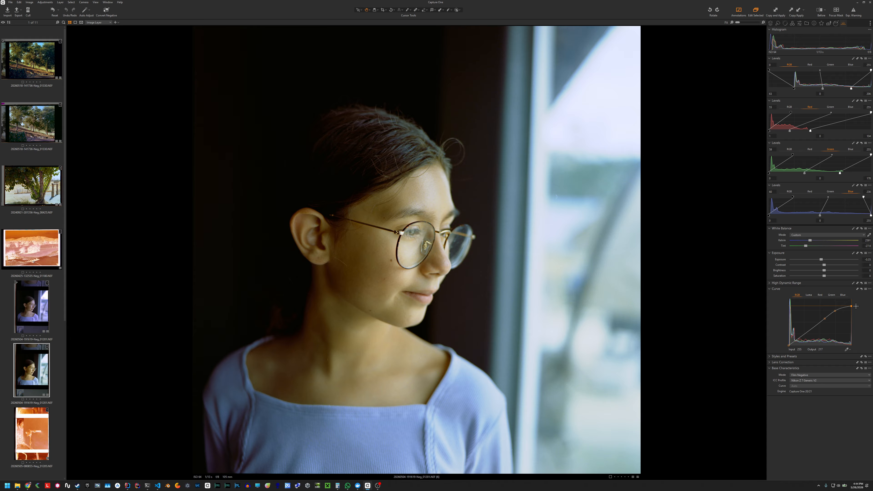
{"action": "left_click_drag", "start_coordinate": [856, 306], "coordinate": [859, 305]}
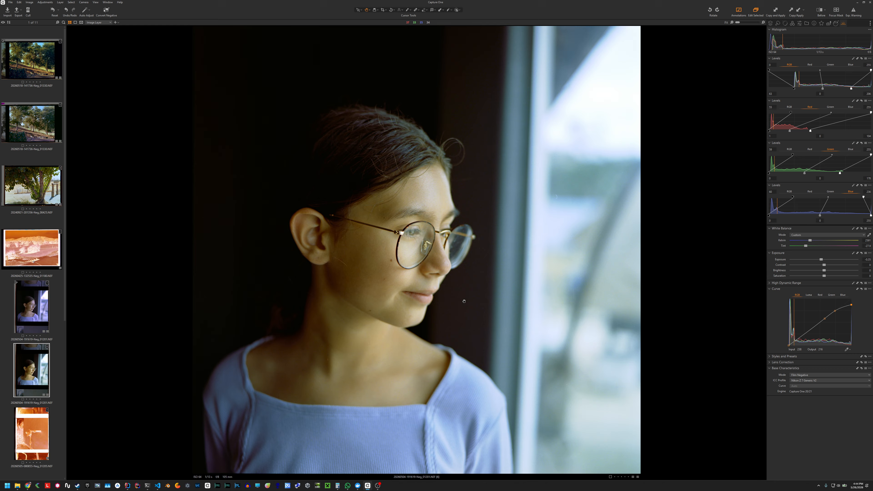
- Anchor the RGB curve's shadows with a point near the black end and set the green Levels midtone to about -0.02
{"action": "left_click", "coordinate": [795, 341]}
{"action": "left_click_drag", "start_coordinate": [789, 345], "coordinate": [790, 346]}
{"action": "left_click_drag", "start_coordinate": [805, 173], "coordinate": [805, 173]}
- Compare the automatically converted portrait with the manual variant, examining the color of the skin, shirt and window
{"action": "left_click", "coordinate": [32, 305]}
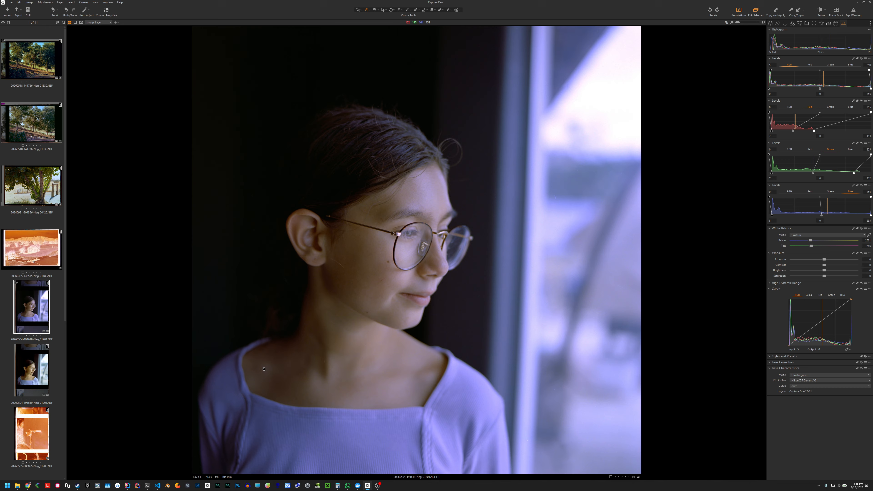
{"action": "left_click", "coordinate": [36, 368]}
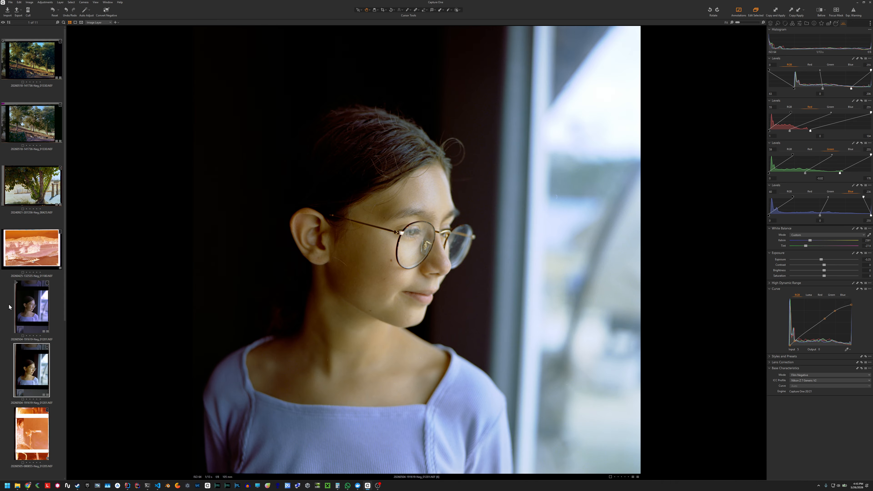
{"action": "left_click", "coordinate": [40, 311]}
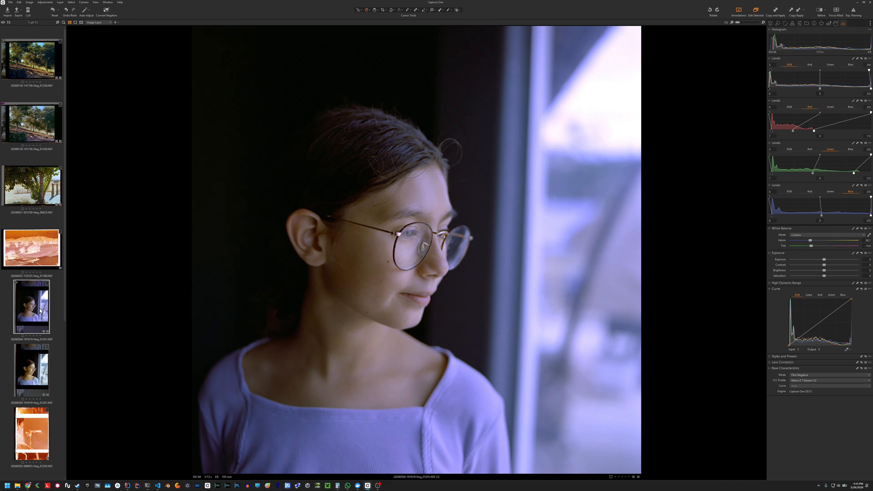
{"action": "left_click", "coordinate": [37, 371]}
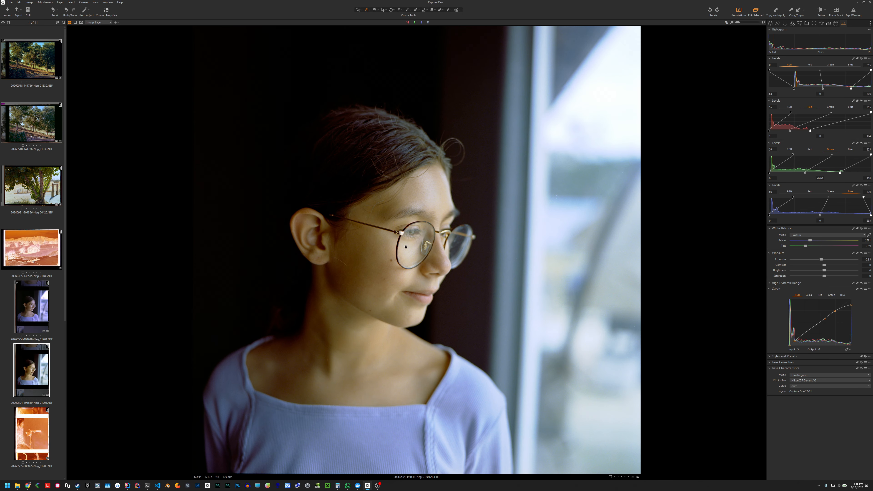
{"action": "left_click", "coordinate": [38, 304]}
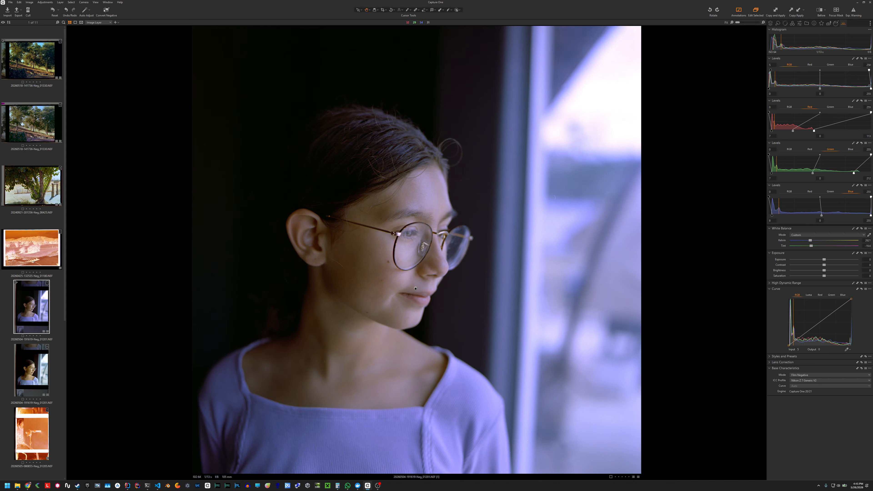
- Try a stronger green Levels midtone shift toward magenta on the manual variant and undo it
{"action": "left_click", "coordinate": [56, 361]}
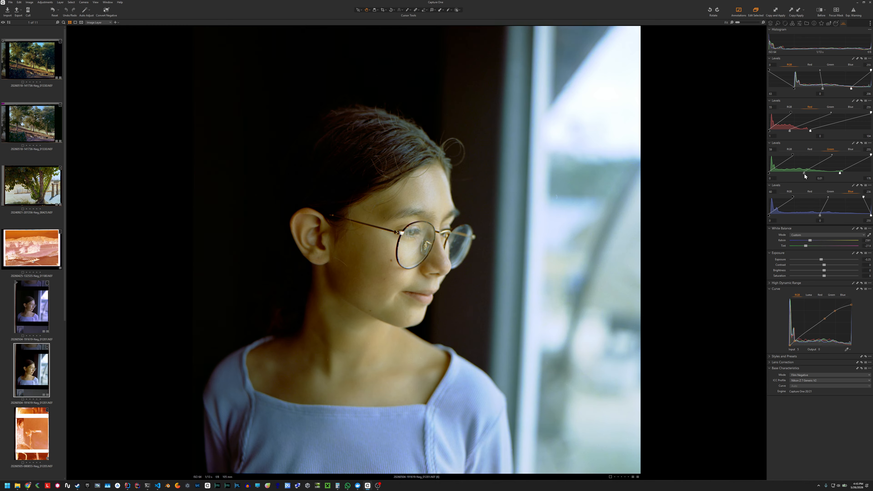
{"action": "left_click_drag", "start_coordinate": [805, 174], "coordinate": [812, 175]}
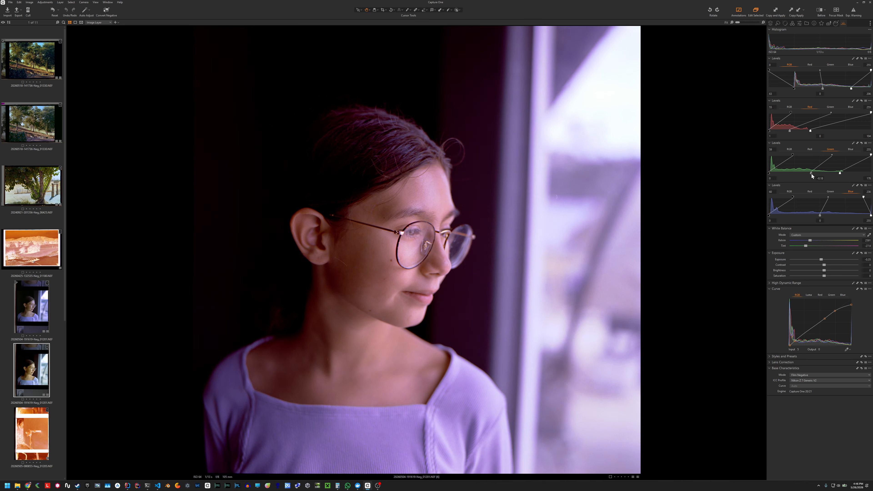
{"action": "key", "text": "ctrl+z"}
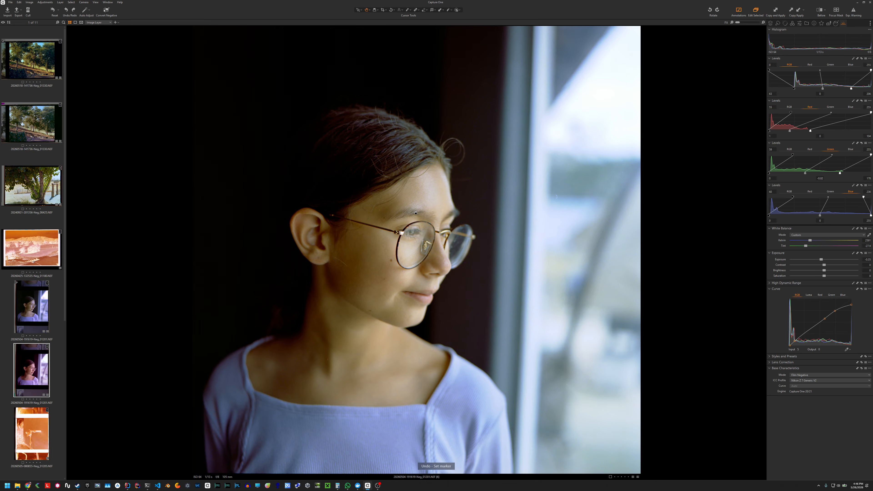
- Switch between the two portrait conversions again to compare the sky highlights and overall color cast
{"action": "left_click", "coordinate": [37, 303]}
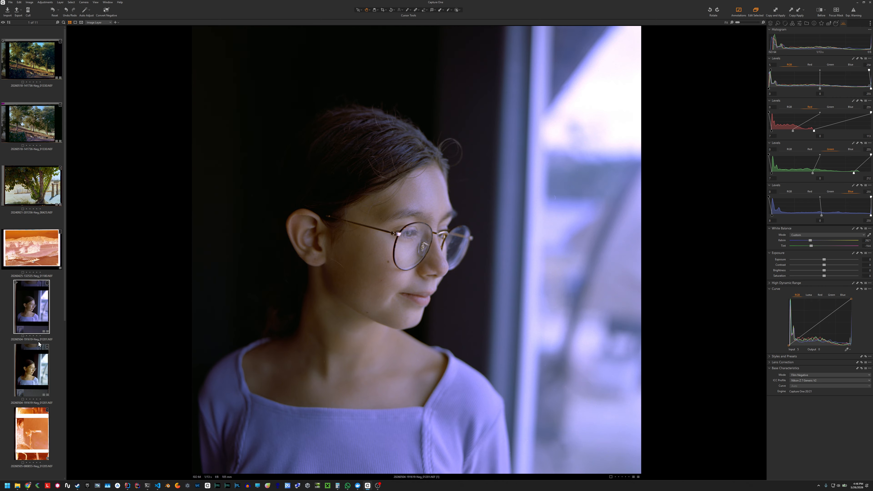
{"action": "left_click", "coordinate": [39, 370]}
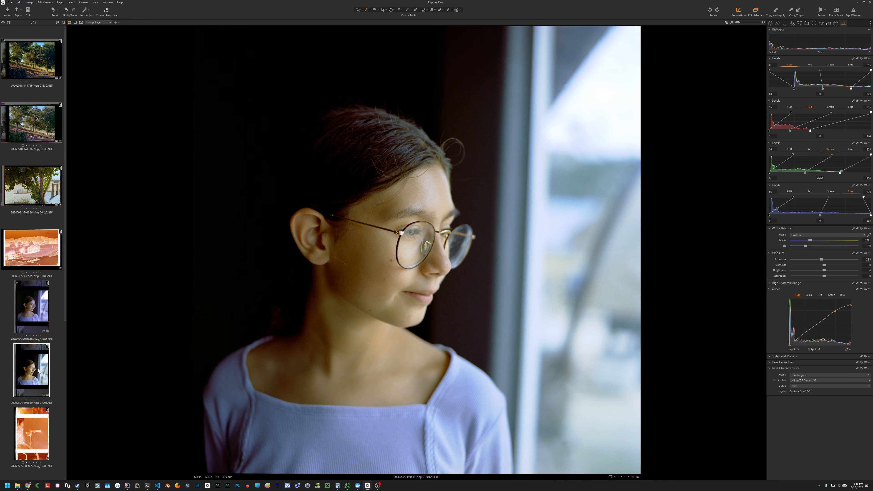
{"action": "left_click", "coordinate": [43, 313]}
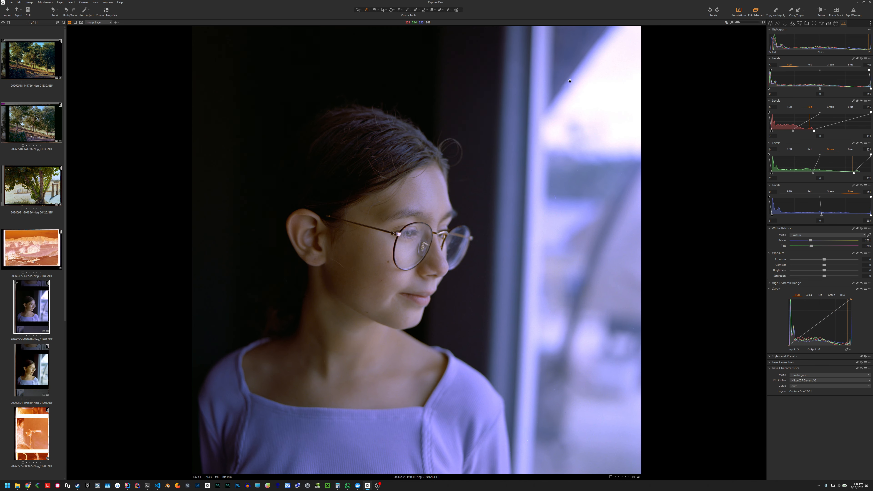
{"action": "left_click", "coordinate": [49, 367]}
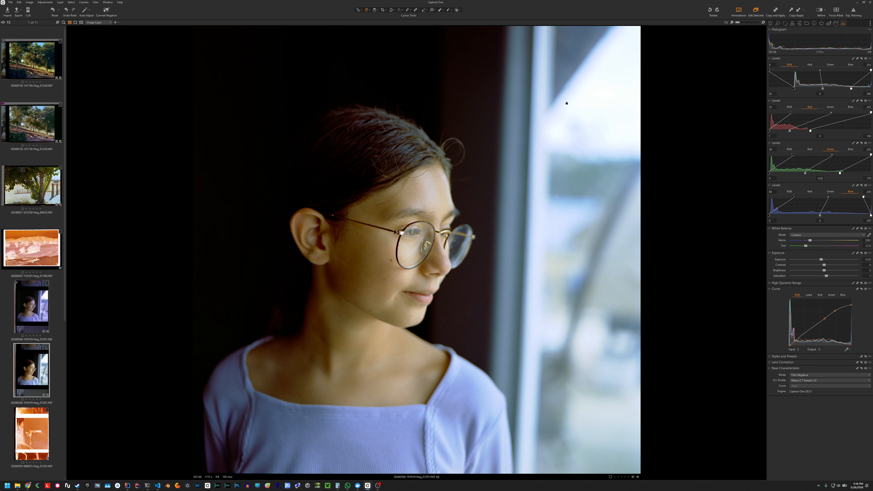
{"action": "left_click", "coordinate": [24, 303]}
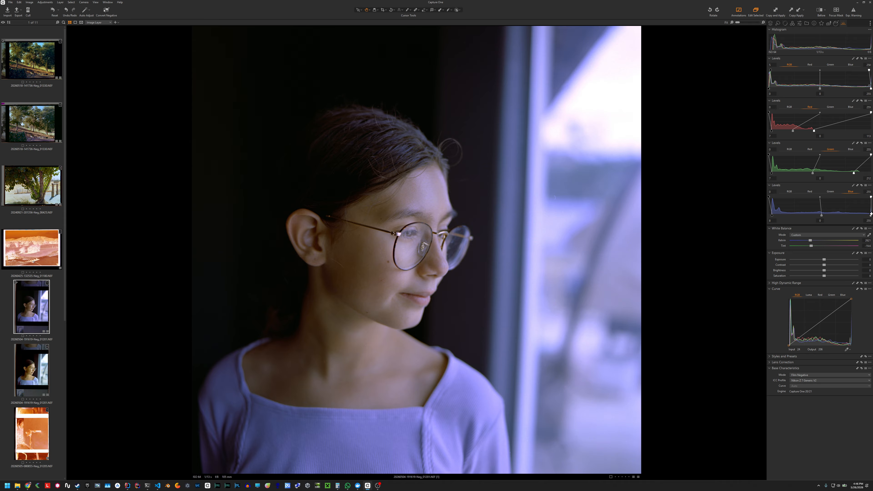
- Lower the blue Levels highlight output and gently pull down the Blue curve's highlights, using anchor points to hold its midtones
{"action": "left_click_drag", "start_coordinate": [871, 197], "coordinate": [864, 202]}
{"action": "left_click", "coordinate": [843, 294]}
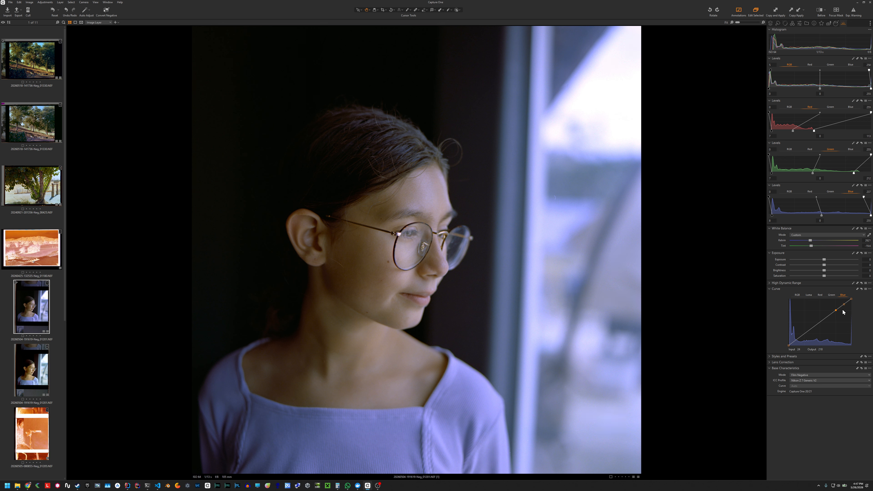
{"action": "left_click_drag", "start_coordinate": [851, 299], "coordinate": [857, 302]}
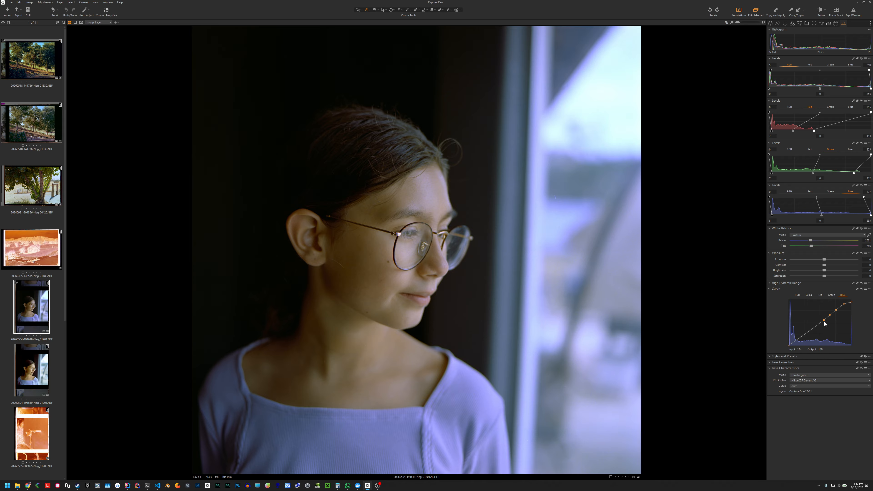
{"action": "left_click_drag", "start_coordinate": [837, 310], "coordinate": [837, 311]}
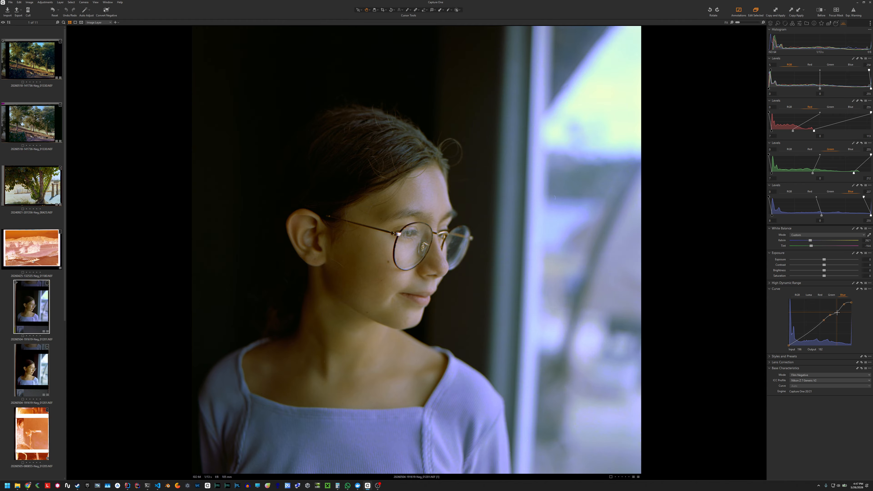
{"action": "left_click_drag", "start_coordinate": [838, 313], "coordinate": [845, 306]}
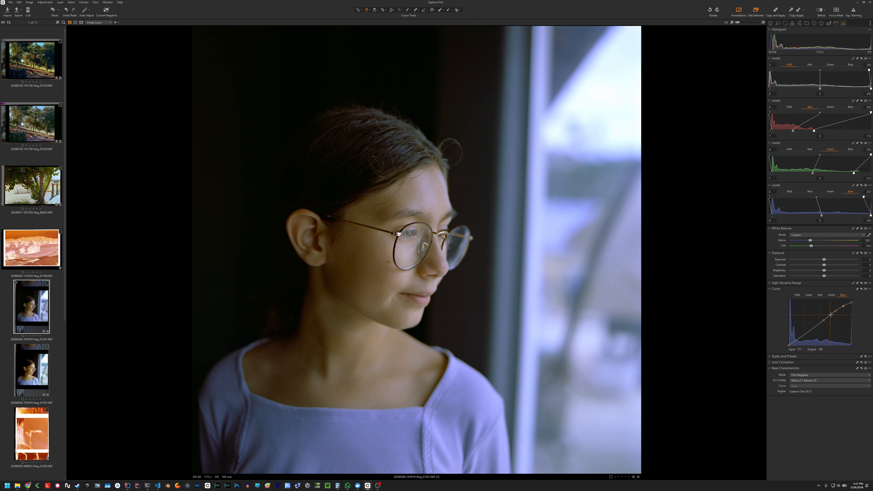
{"action": "left_click_drag", "start_coordinate": [831, 316], "coordinate": [831, 314]}
{"action": "left_click_drag", "start_coordinate": [836, 310], "coordinate": [835, 310]}
- Compare the adjusted automatic conversion with the manual portrait variant, examining the skin tones and window highlights
{"action": "left_click", "coordinate": [34, 366]}
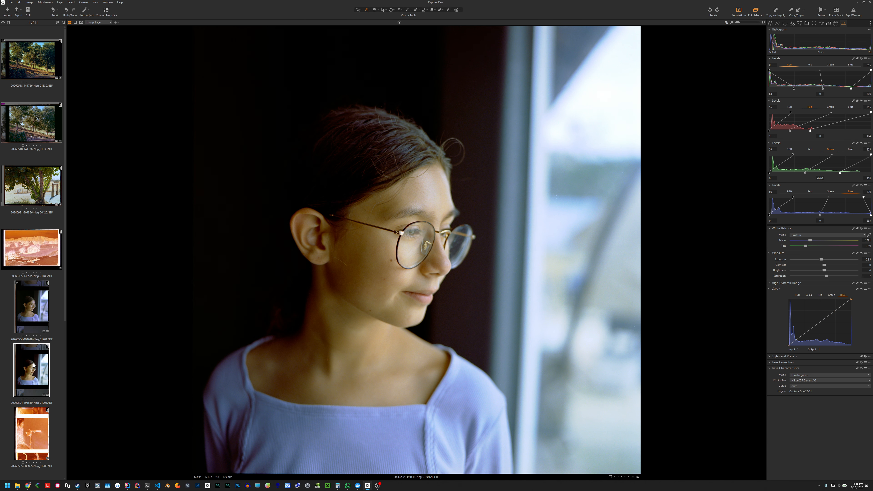
{"action": "left_click", "coordinate": [36, 300]}
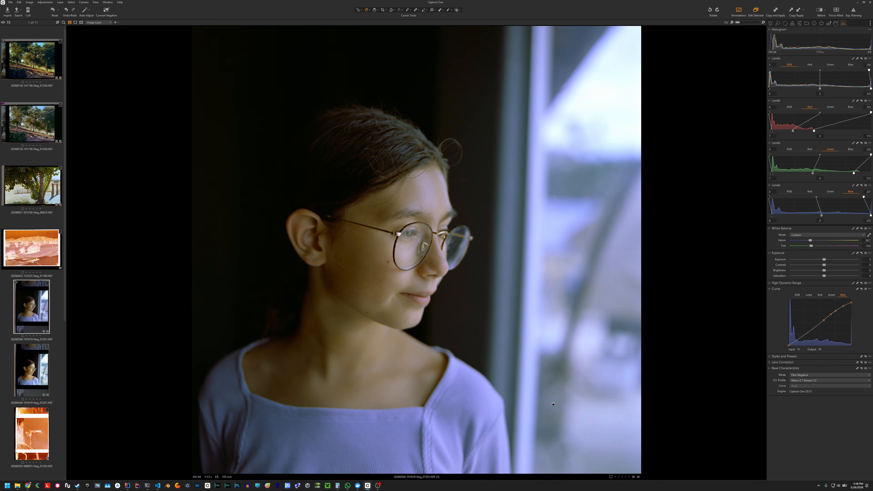
{"action": "left_click", "coordinate": [38, 363]}
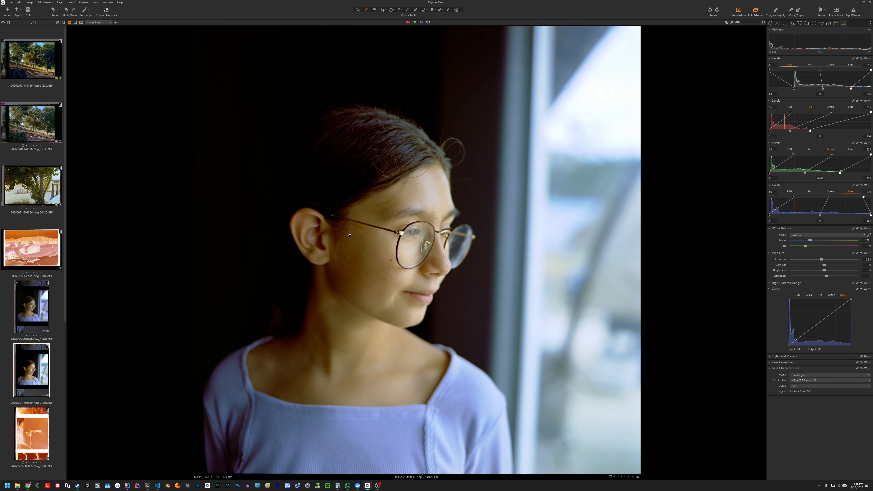
{"action": "left_click", "coordinate": [35, 313]}
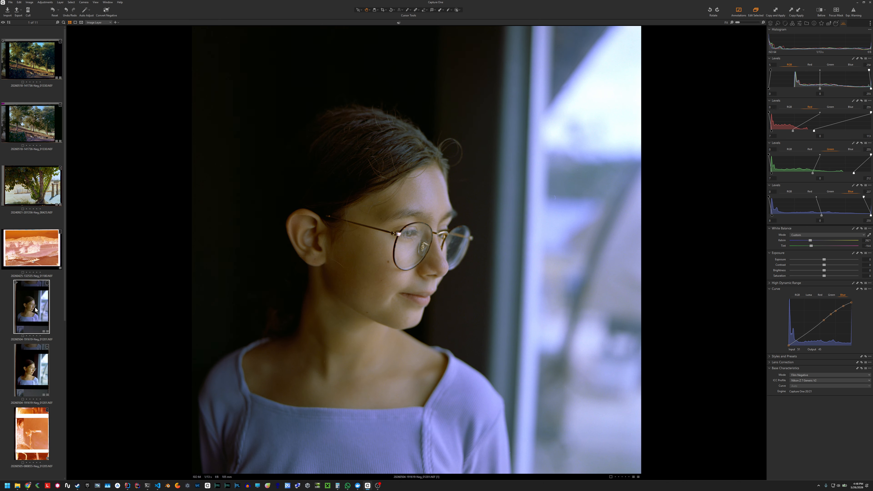
{"action": "left_click", "coordinate": [37, 357]}
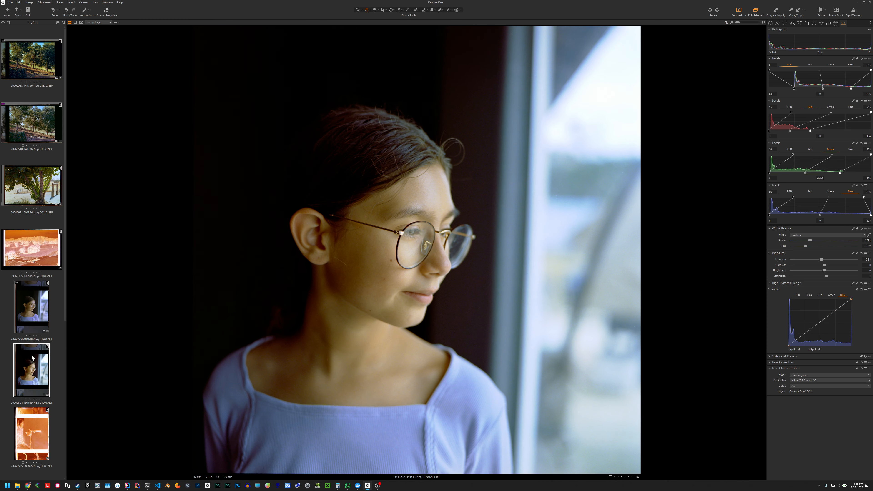
- Warm the automatically converted portrait by shifting its red Levels midtone slightly toward red, and check it against the manual variant
{"action": "left_click", "coordinate": [40, 302]}
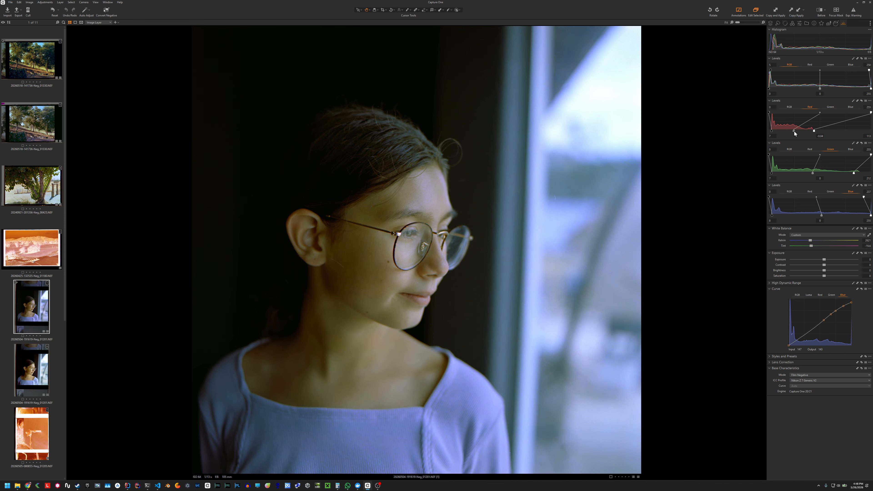
{"action": "left_click_drag", "start_coordinate": [795, 132], "coordinate": [792, 131]}
{"action": "left_click", "coordinate": [38, 362]}
{"action": "left_click", "coordinate": [28, 317]}
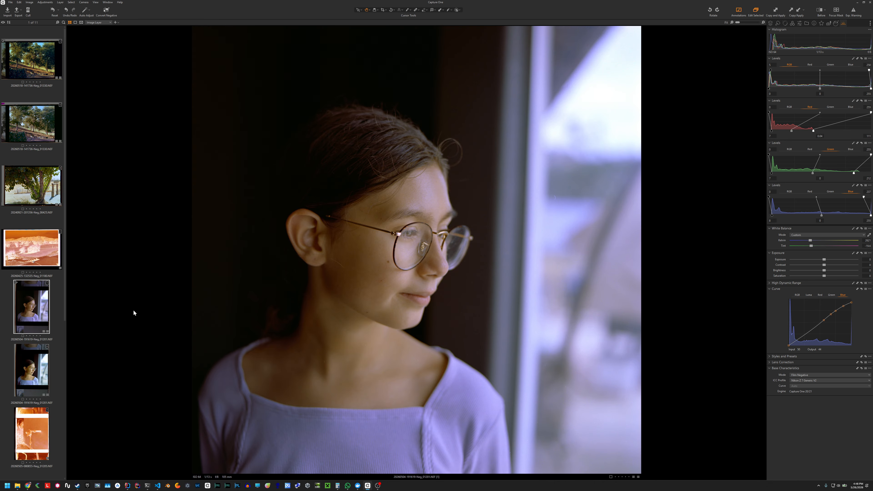
{"action": "left_click", "coordinate": [32, 365]}
{"action": "left_click", "coordinate": [32, 314]}
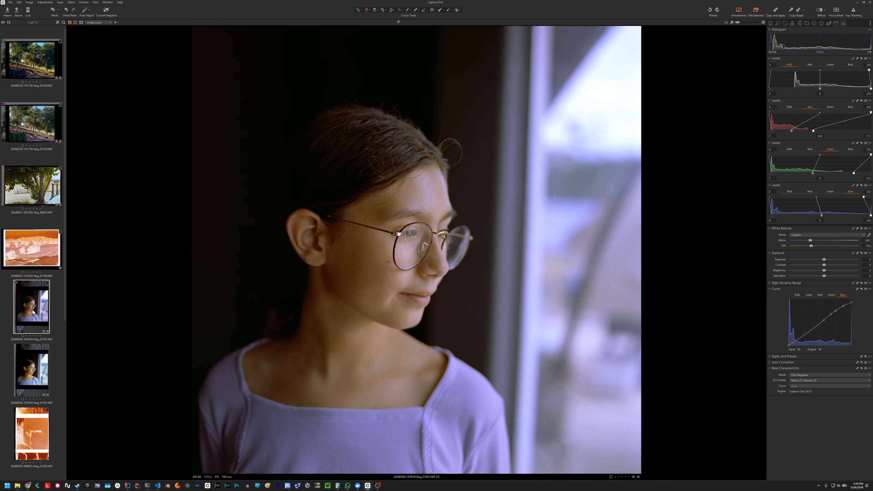
- Try small shadow output and shadow input adjustments in the manual variant's green Levels and undo both
{"action": "left_click", "coordinate": [38, 367]}
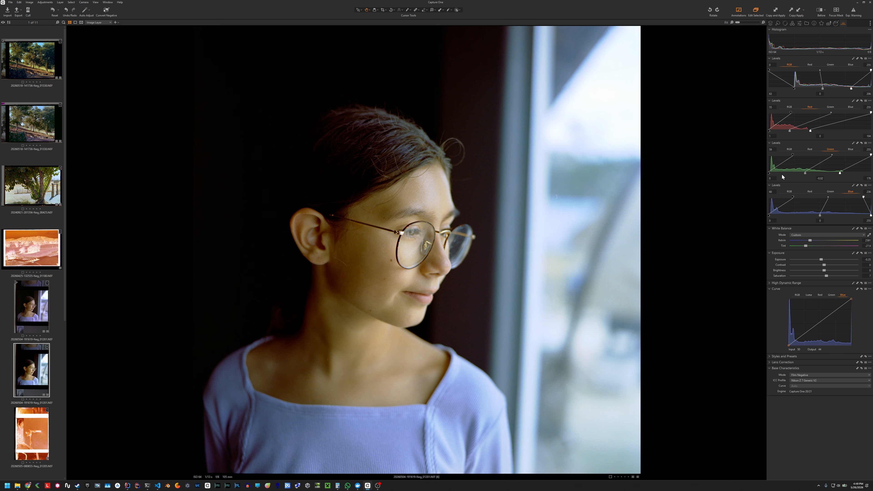
{"action": "left_click_drag", "start_coordinate": [793, 155], "coordinate": [792, 155]}
{"action": "key", "text": "ctrl+z"}
{"action": "left_click_drag", "start_coordinate": [770, 176], "coordinate": [770, 176]}
{"action": "key", "text": "ctrl+z"}
- Anchor the manual variant's Green curve with points through the shadows and midtones and lower its shadows very slightly
{"action": "left_click", "coordinate": [832, 295]}
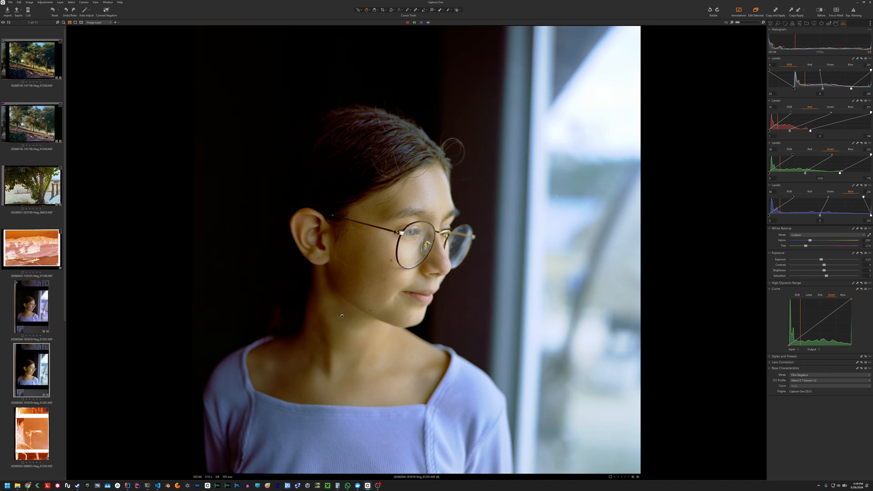
{"action": "left_click", "coordinate": [802, 336]}
{"action": "left_click", "coordinate": [809, 332]}
{"action": "left_click", "coordinate": [818, 324]}
{"action": "left_click", "coordinate": [797, 341]}
{"action": "left_click_drag", "start_coordinate": [802, 338], "coordinate": [802, 338]}
{"action": "left_click", "coordinate": [802, 337]}
- Try adding three anchor points to the Red curve's shadows and slightly shifting the middle one on the manual variant
{"action": "left_click", "coordinate": [823, 295]}
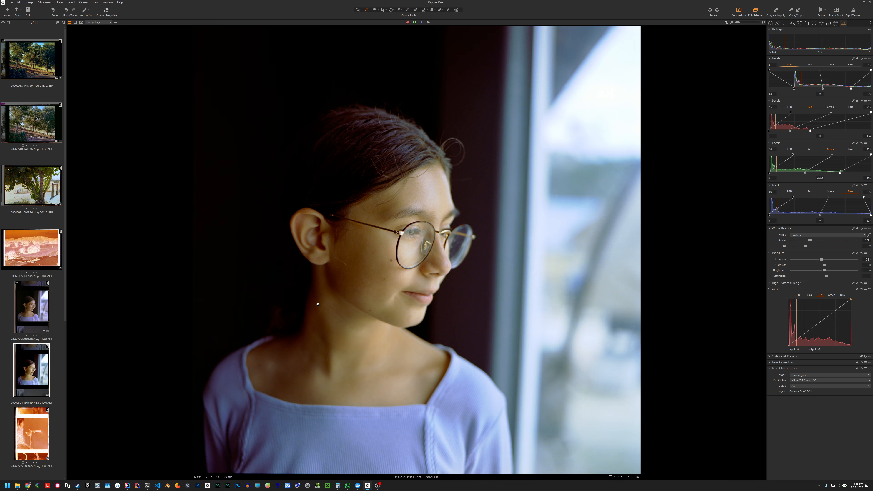
{"action": "left_click", "coordinate": [795, 341]}
{"action": "left_click", "coordinate": [798, 339]}
{"action": "left_click", "coordinate": [804, 335]}
{"action": "left_click_drag", "start_coordinate": [798, 339], "coordinate": [798, 339]}
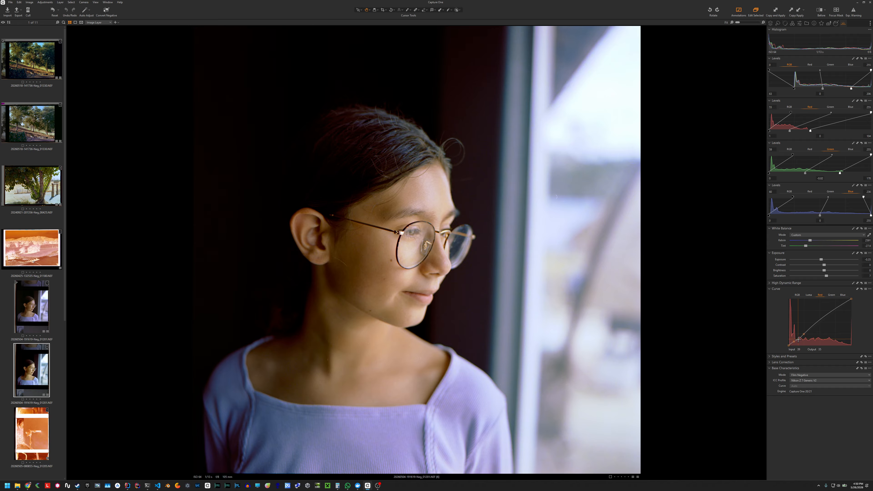
- Undo the Red curve edits until its added points are cleared, and redo the last curve point move
{"action": "key", "text": "ctrl+z"}
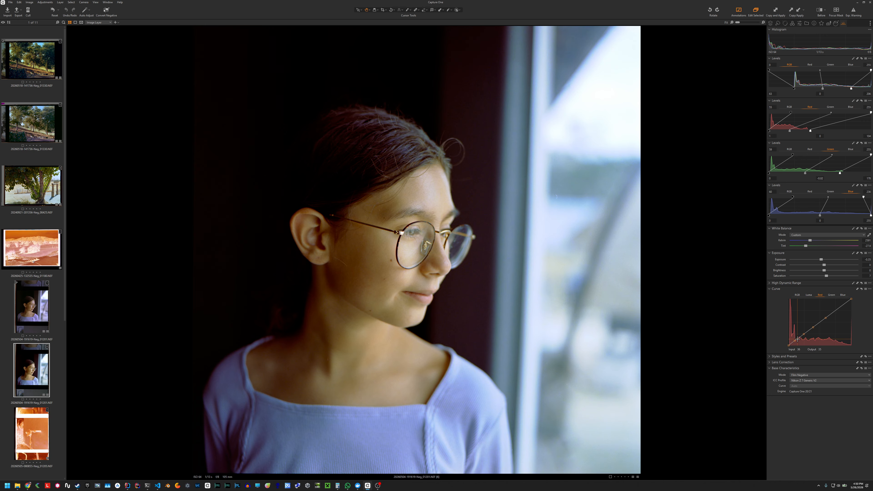
{"action": "key", "text": "ctrl+z"}
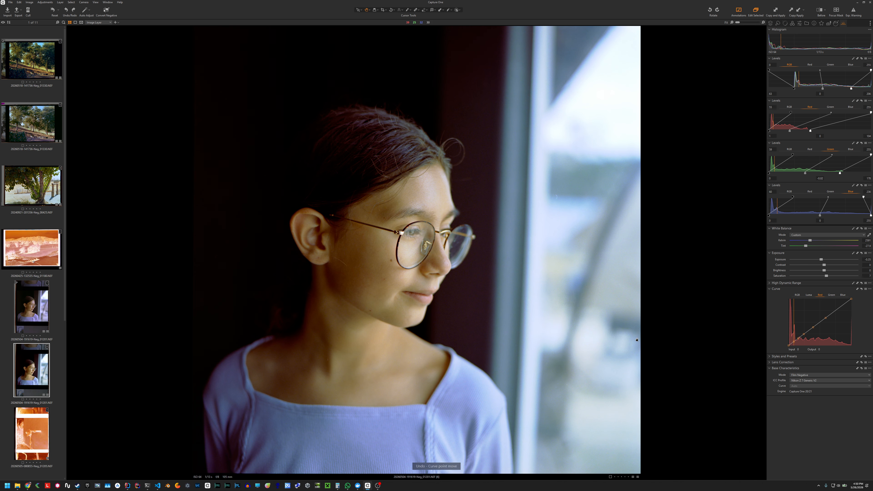
{"action": "key", "text": "ctrl+z"}
{"action": "key", "text": "ctrl+z"}
{"action": "key", "text": "ctrl+z"}
{"action": "key", "text": "ctrl+z"}
{"action": "key", "text": "ctrl+y"}
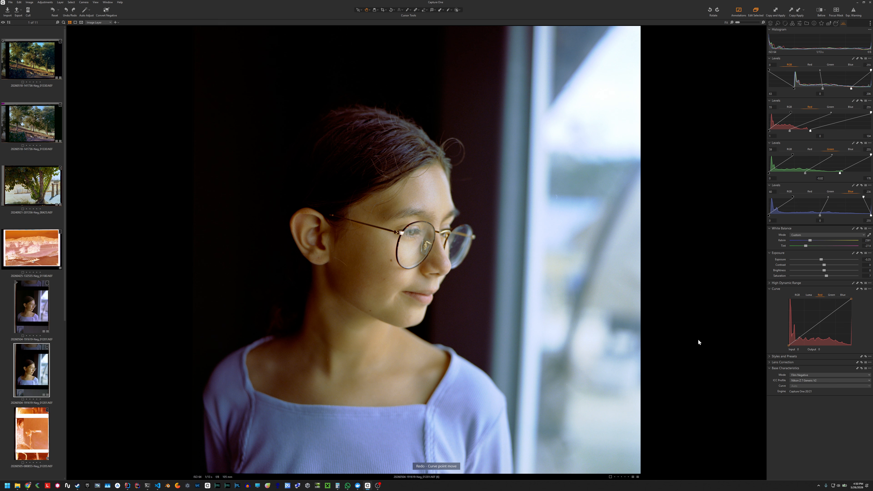